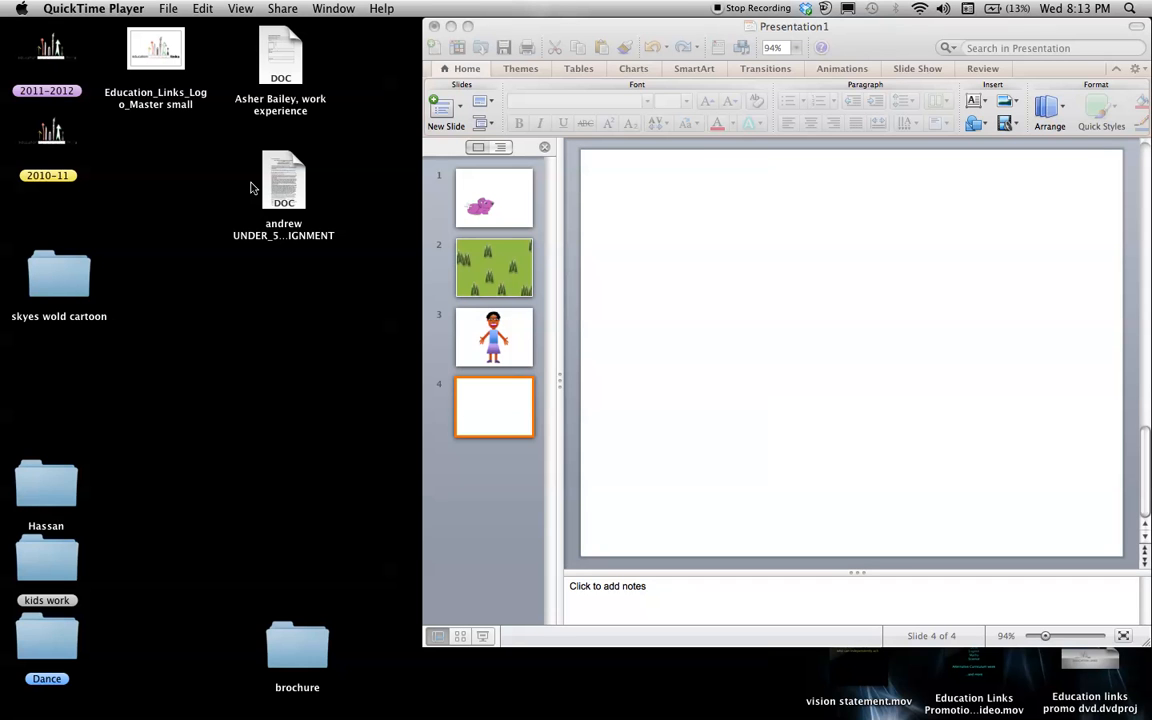
# Switch to PowerPoint and draw a circle about 4.3 cm high and 4.5 cm wide on the blank slide 4
pyautogui.click(774, 30)
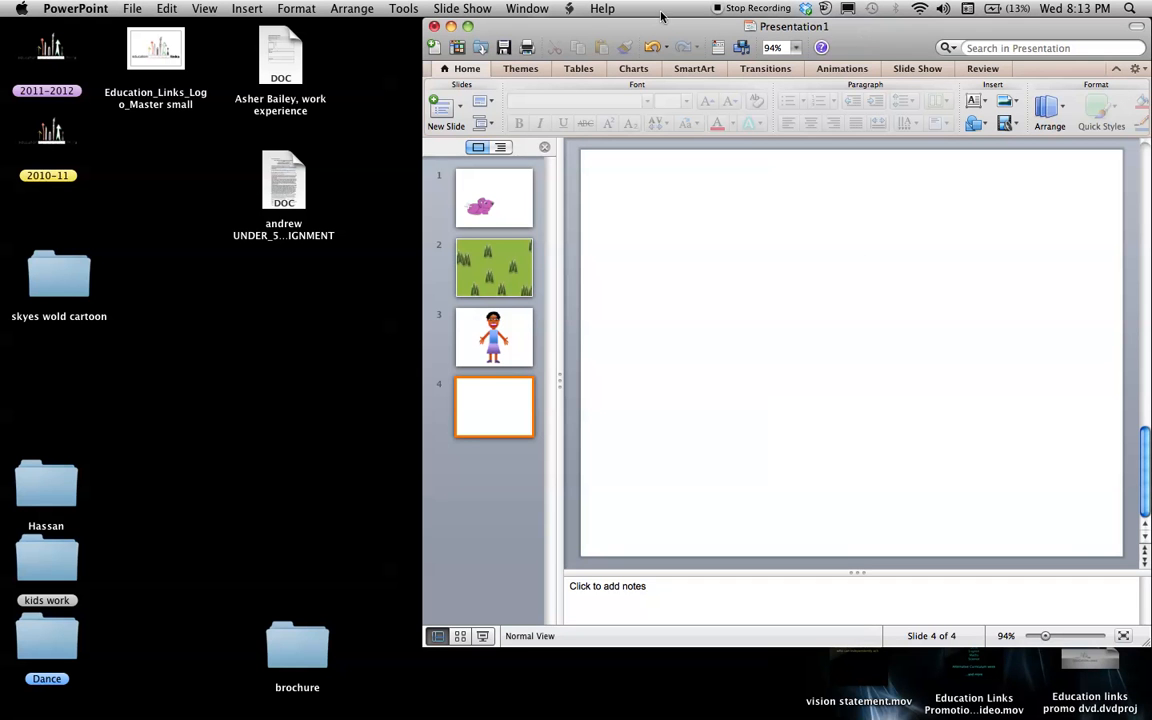
pyautogui.moveTo(874, 26); pyautogui.dragTo(745, 24)
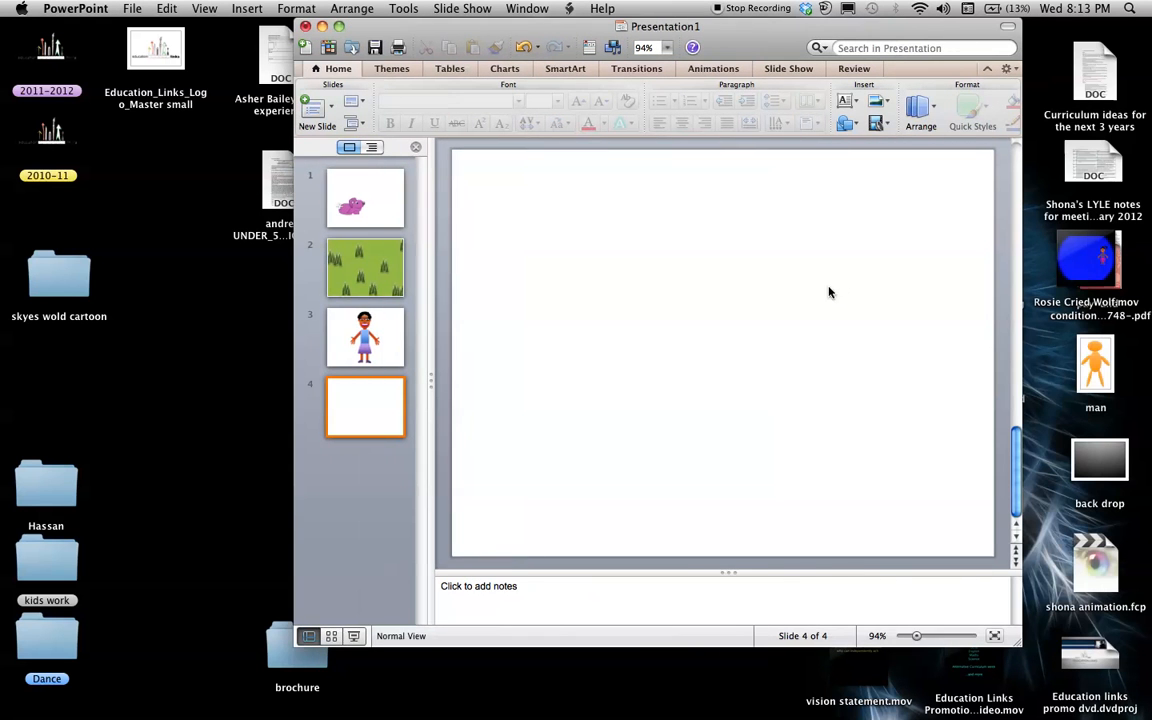
pyautogui.click(847, 122)
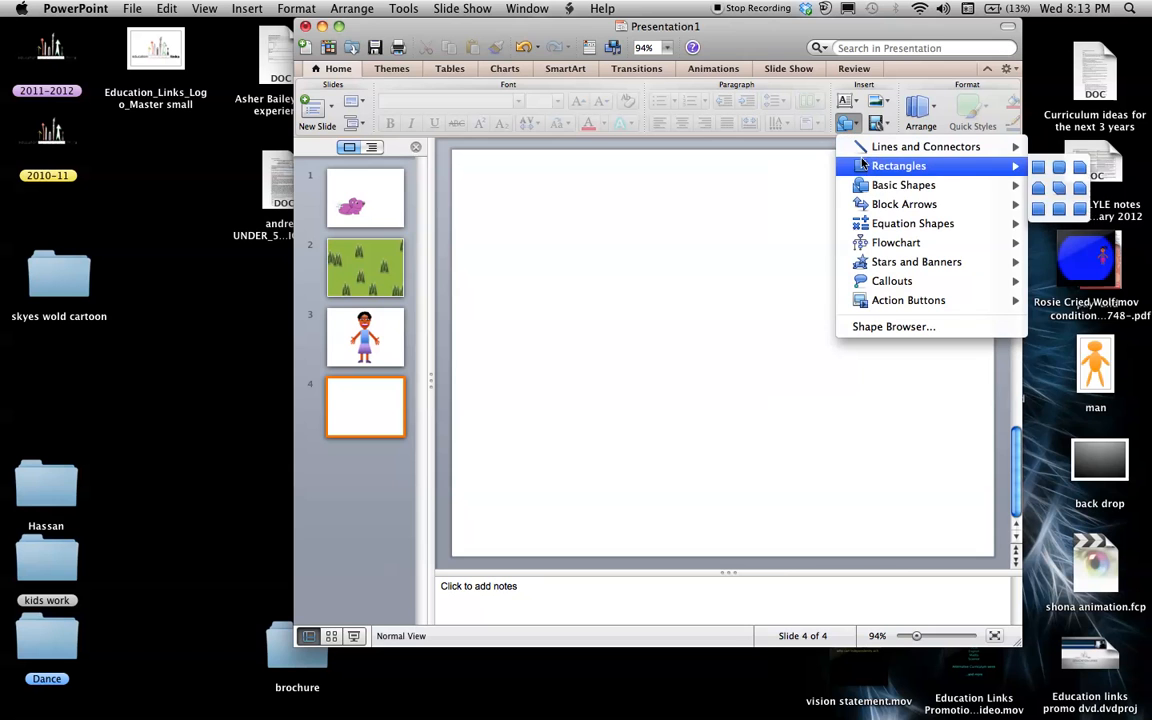
pyautogui.moveTo(946, 186)
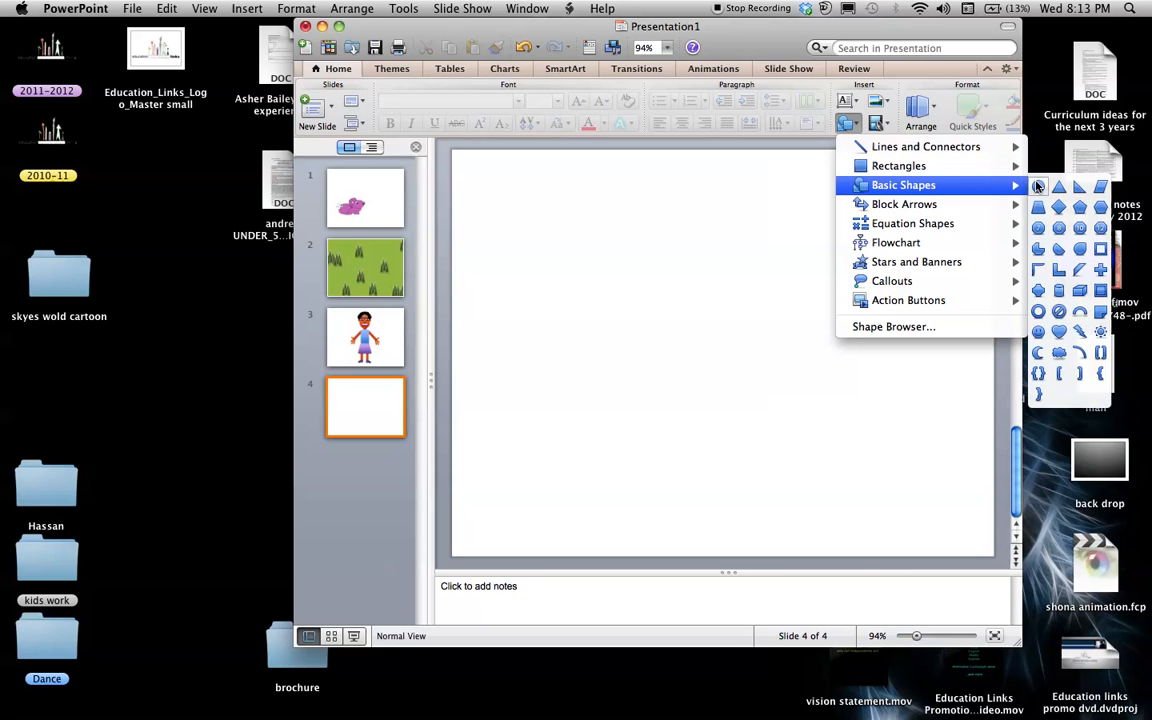
pyautogui.click(1038, 186)
pyautogui.moveTo(657, 224); pyautogui.dragTo(753, 316)
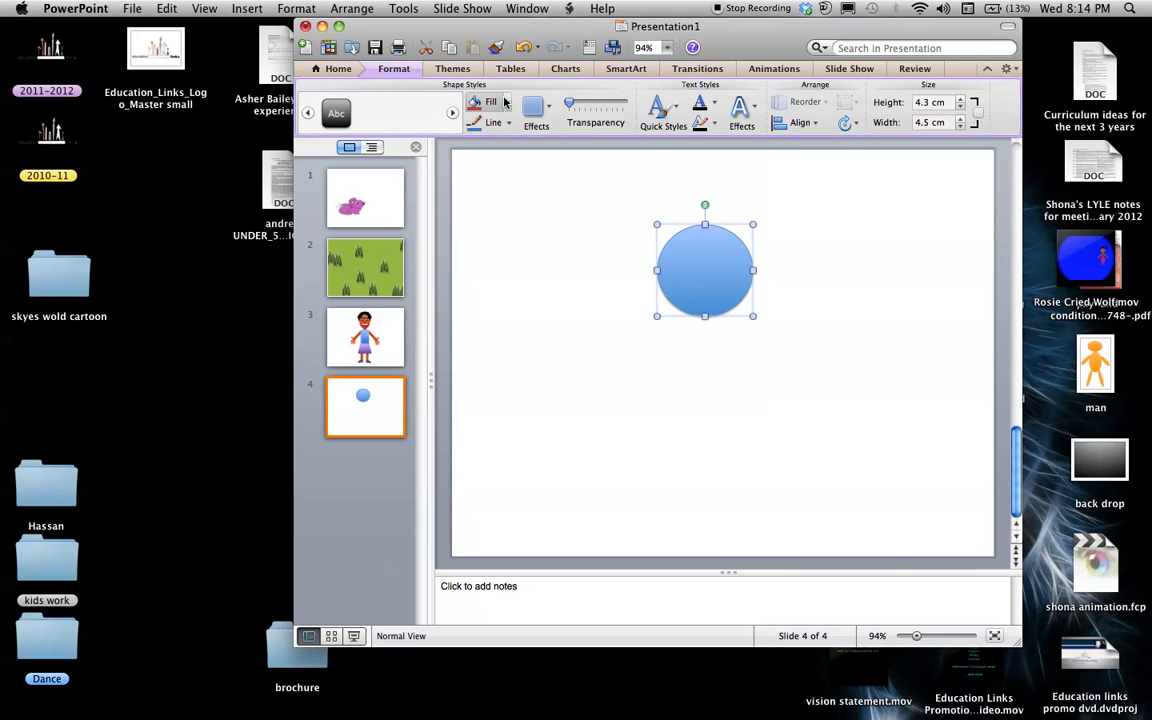
# Fill the circle with solid aqua and remove its outline
pyautogui.click(502, 103)
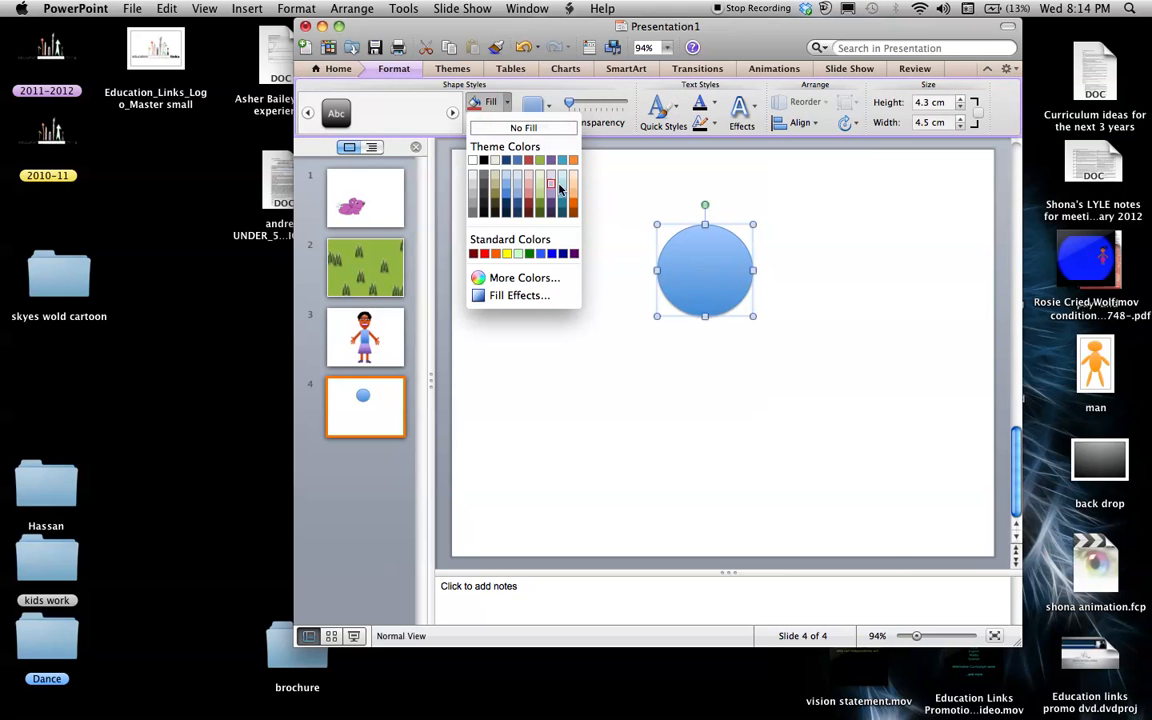
pyautogui.click(561, 160)
pyautogui.click(509, 123)
pyautogui.click(506, 155)
pyautogui.click(749, 532)
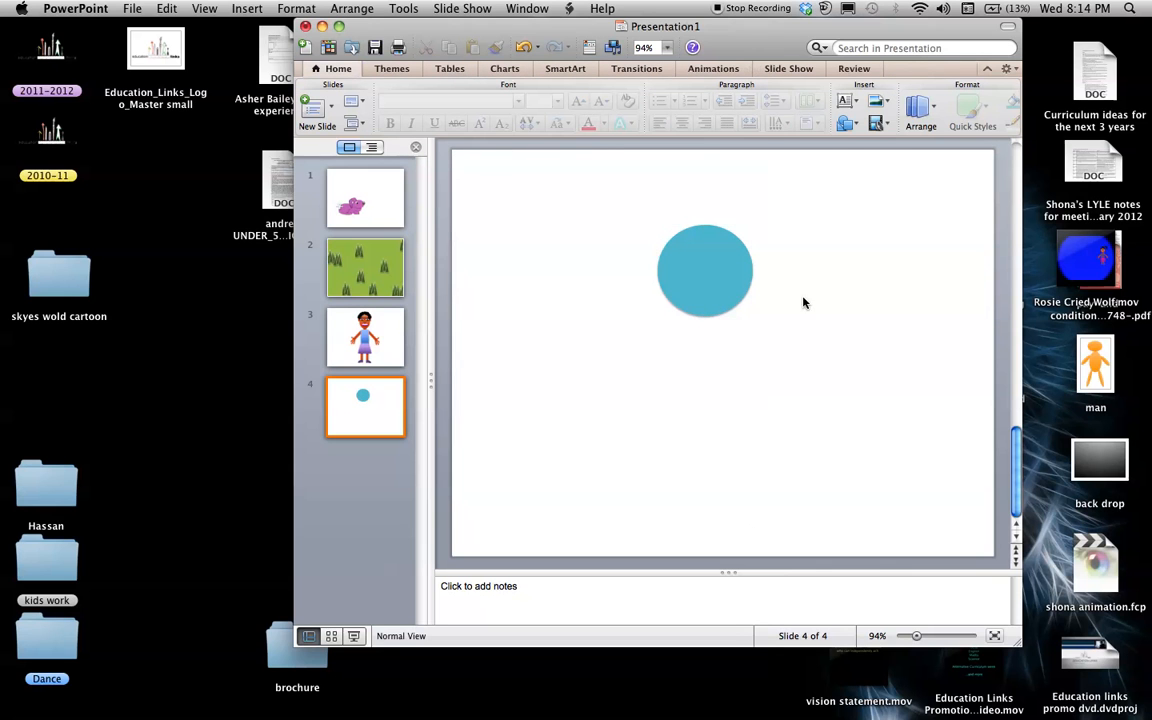
# Draw a small oval eye about 0.6 cm high and 1.3 cm wide on the left half of the circle
pyautogui.click(846, 123)
pyautogui.moveTo(966, 190)
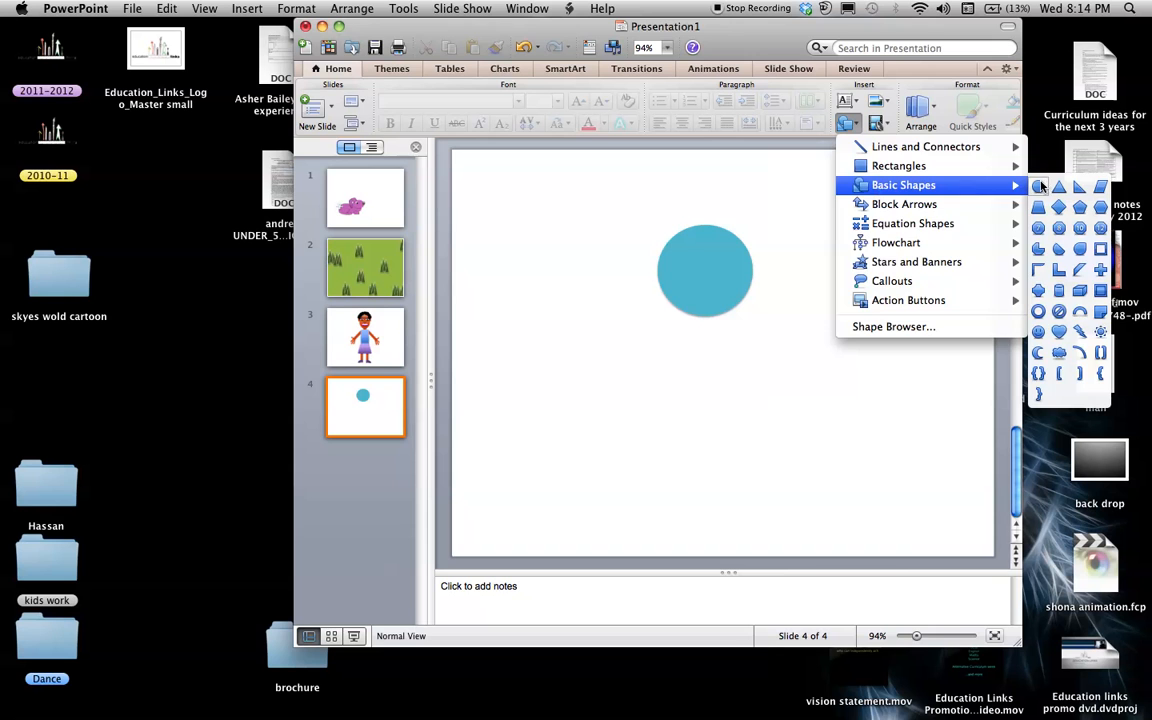
pyautogui.click(1039, 187)
pyautogui.moveTo(676, 259); pyautogui.dragTo(702, 271)
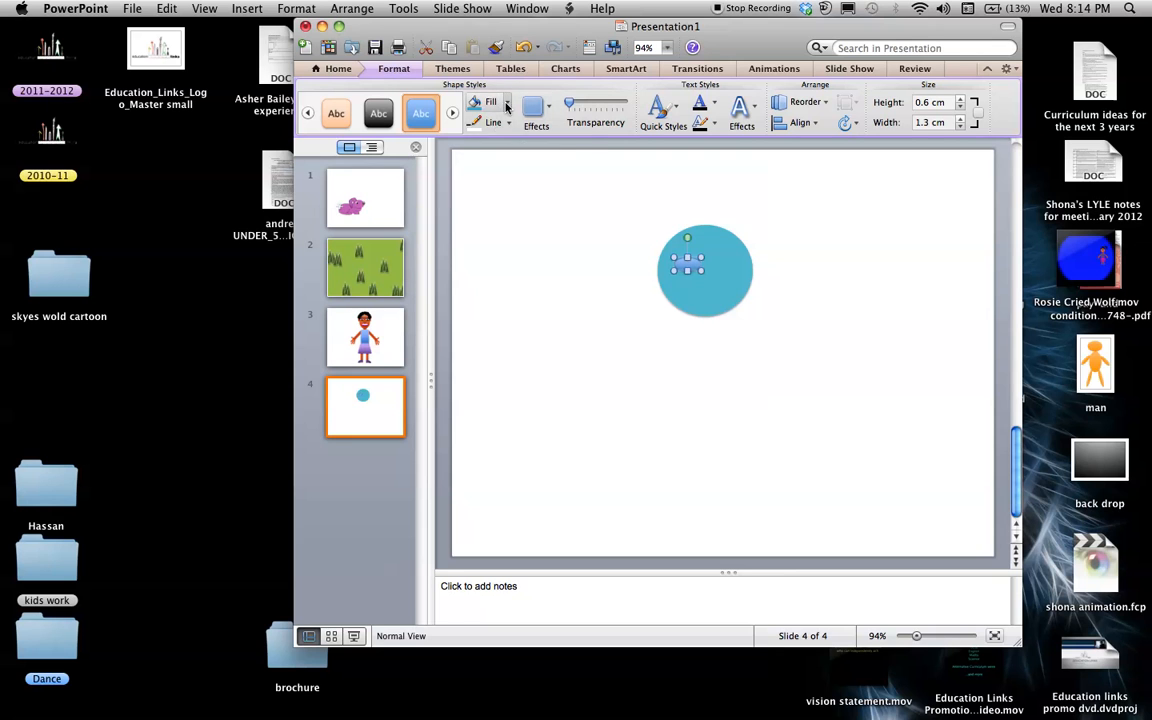
# Fill the oval eye with white and place a copy of it beside it to make the second eye
pyautogui.click(507, 106)
pyautogui.click(431, 150)
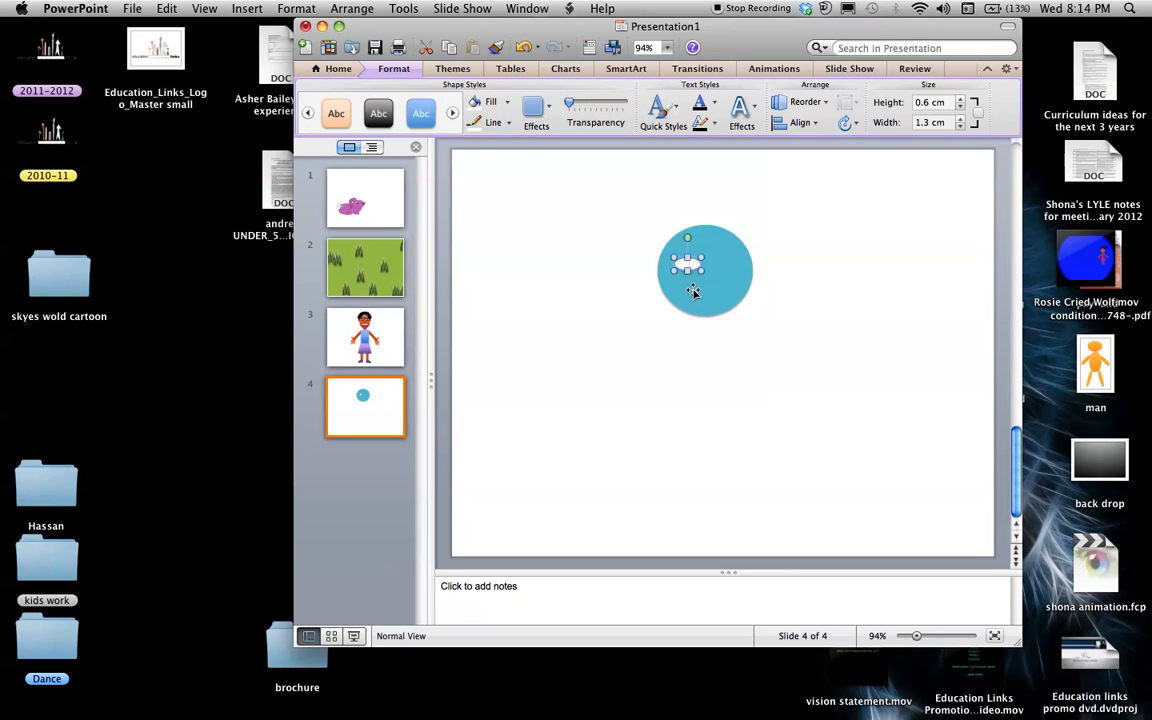
pyautogui.moveTo(690, 266); pyautogui.dragTo(732, 271)
pyautogui.click(838, 293)
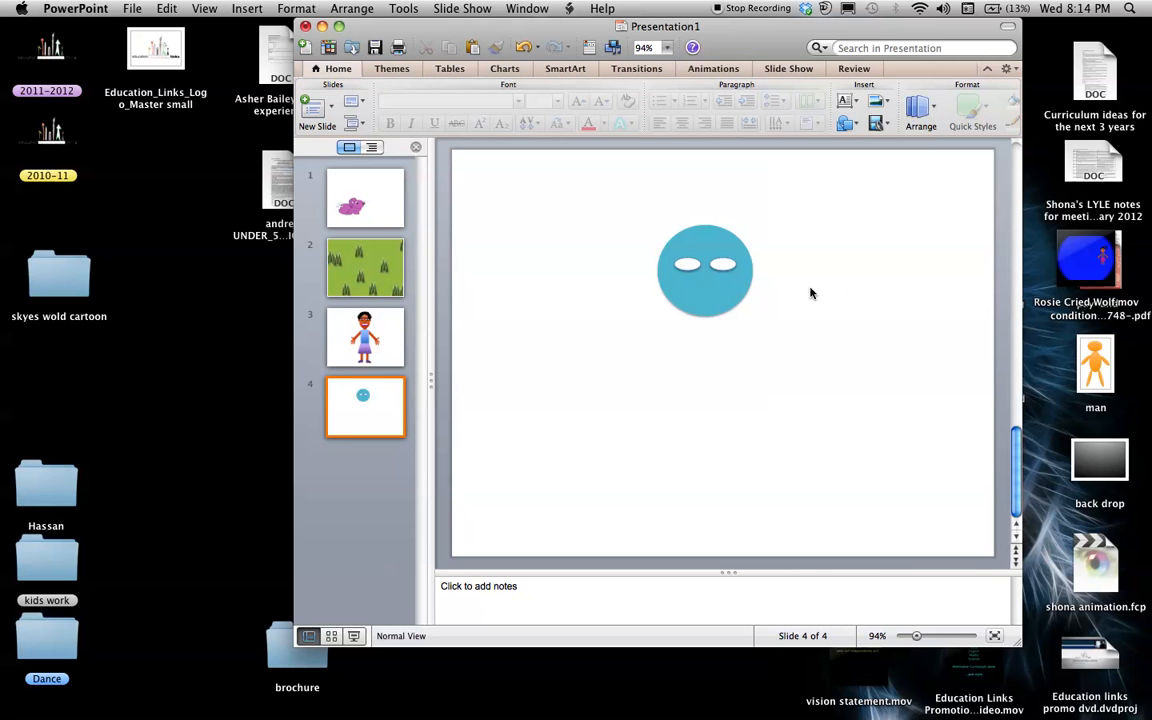
# Display the tree background on slide 2, switch to Preview and take a selection screenshot of it
pyautogui.click(377, 345)
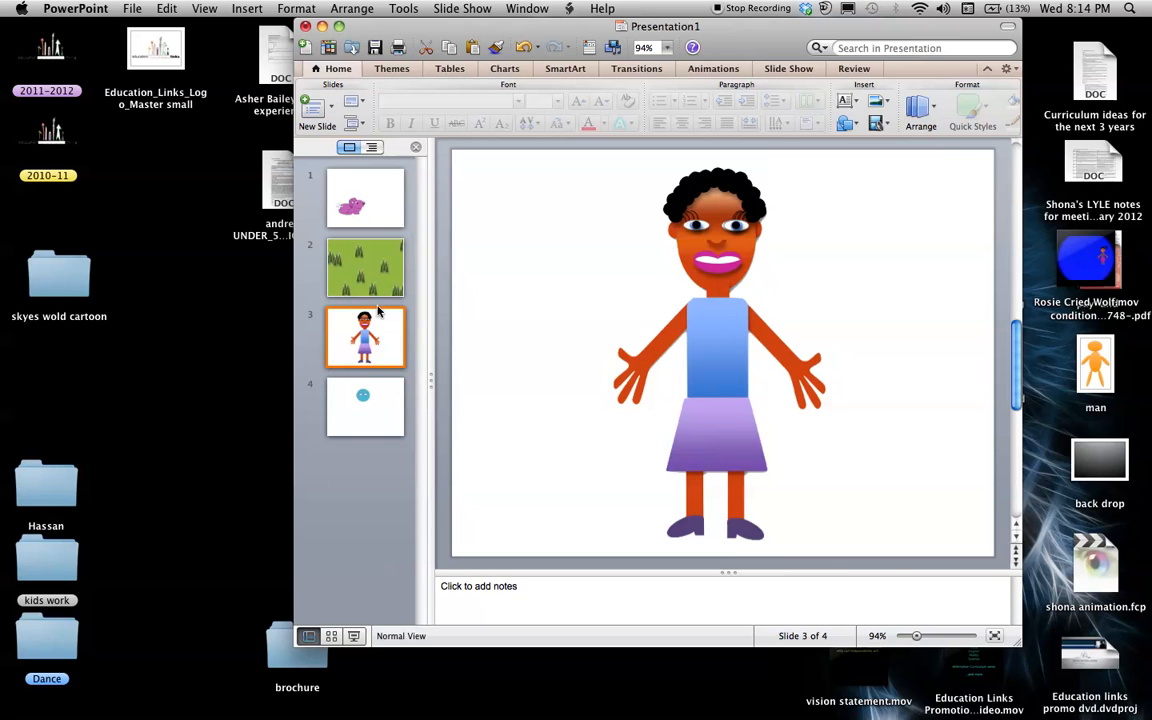
pyautogui.click(378, 208)
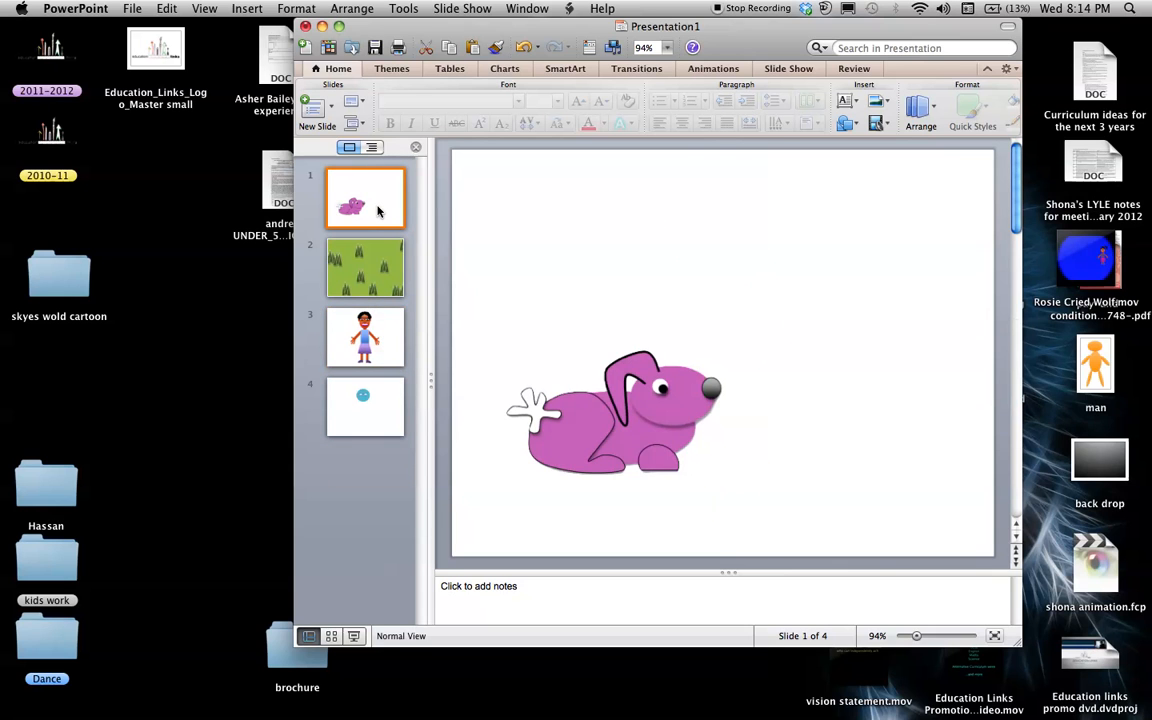
pyautogui.click(366, 270)
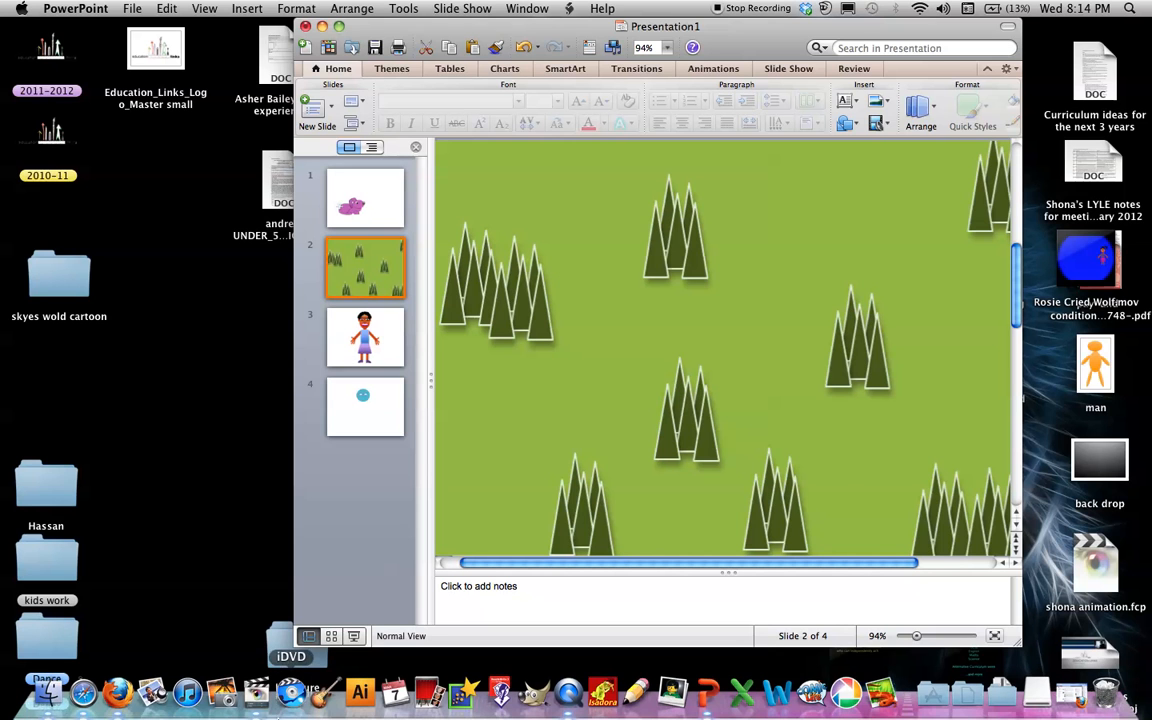
pyautogui.click(155, 694)
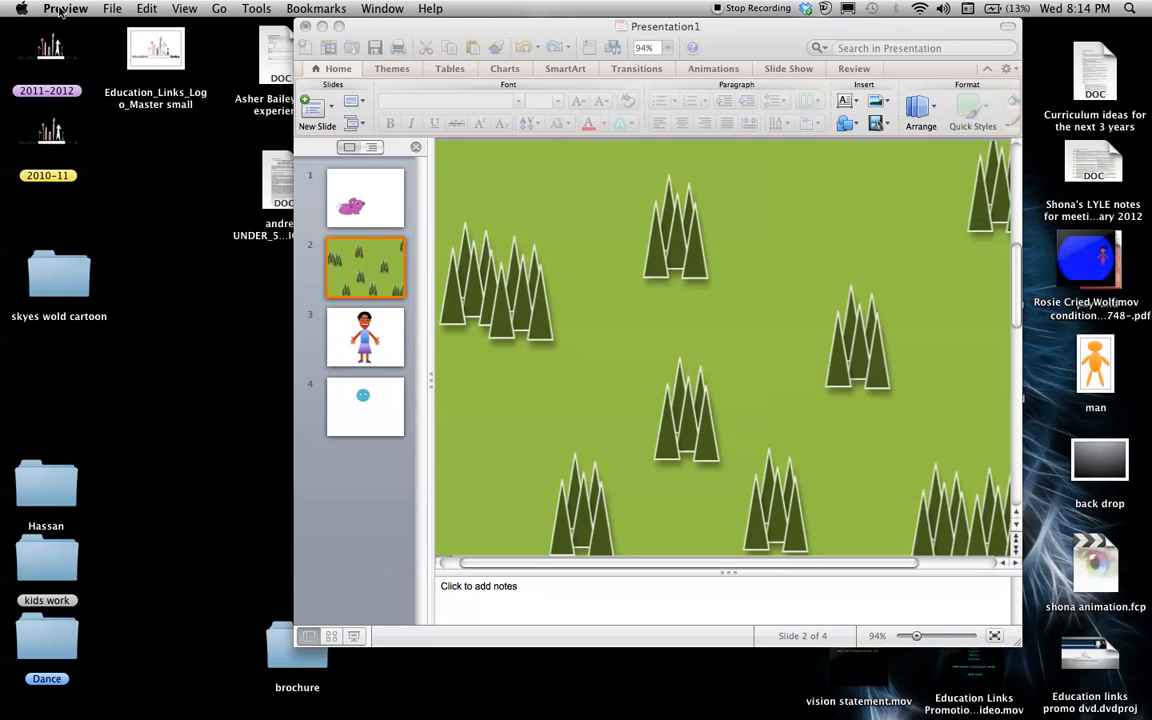
pyautogui.click(110, 8)
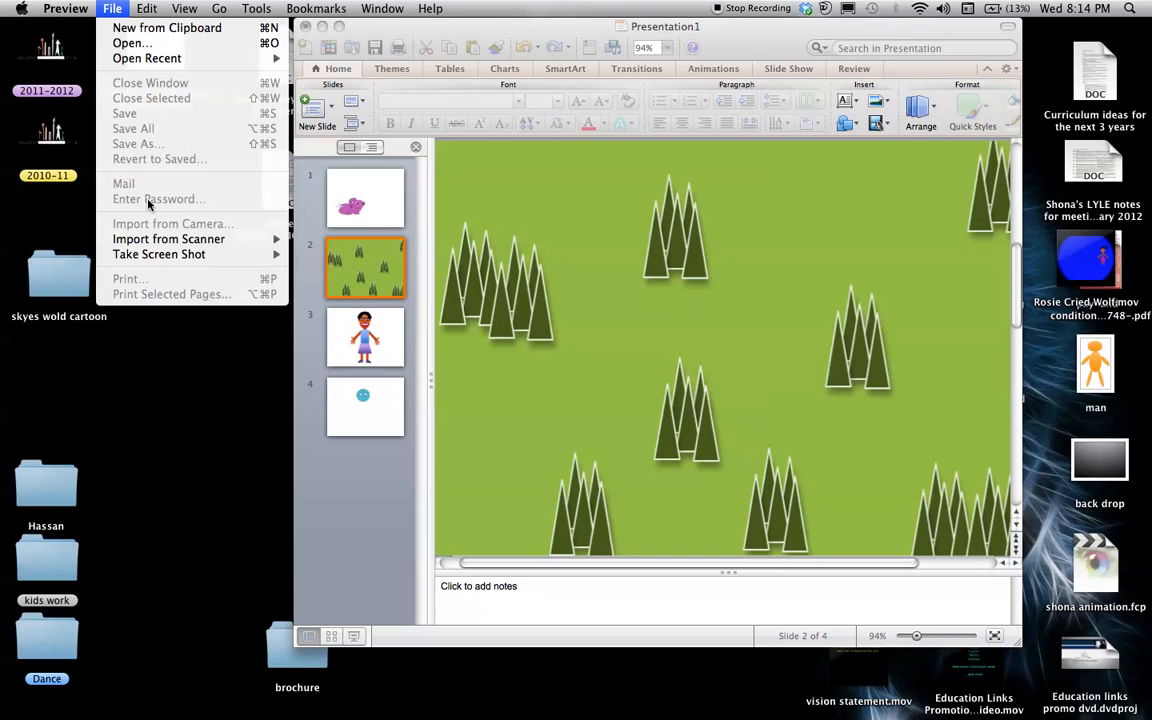
pyautogui.moveTo(143, 258)
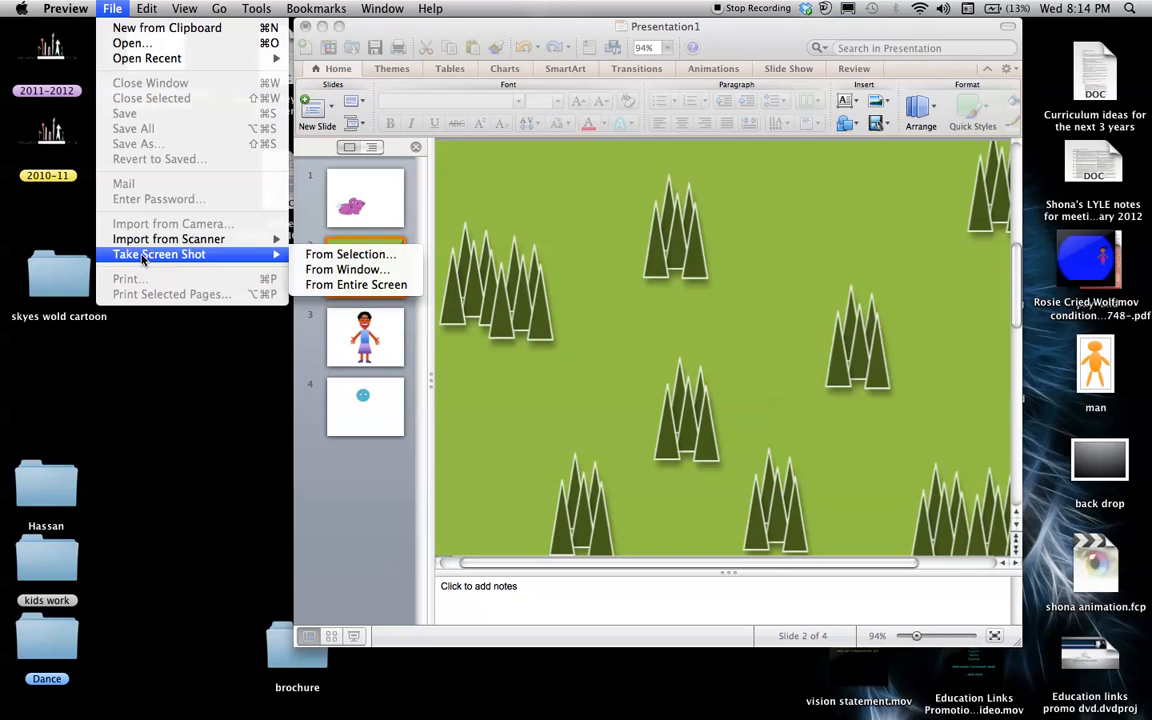
pyautogui.click(308, 254)
pyautogui.moveTo(443, 148); pyautogui.dragTo(1001, 548)
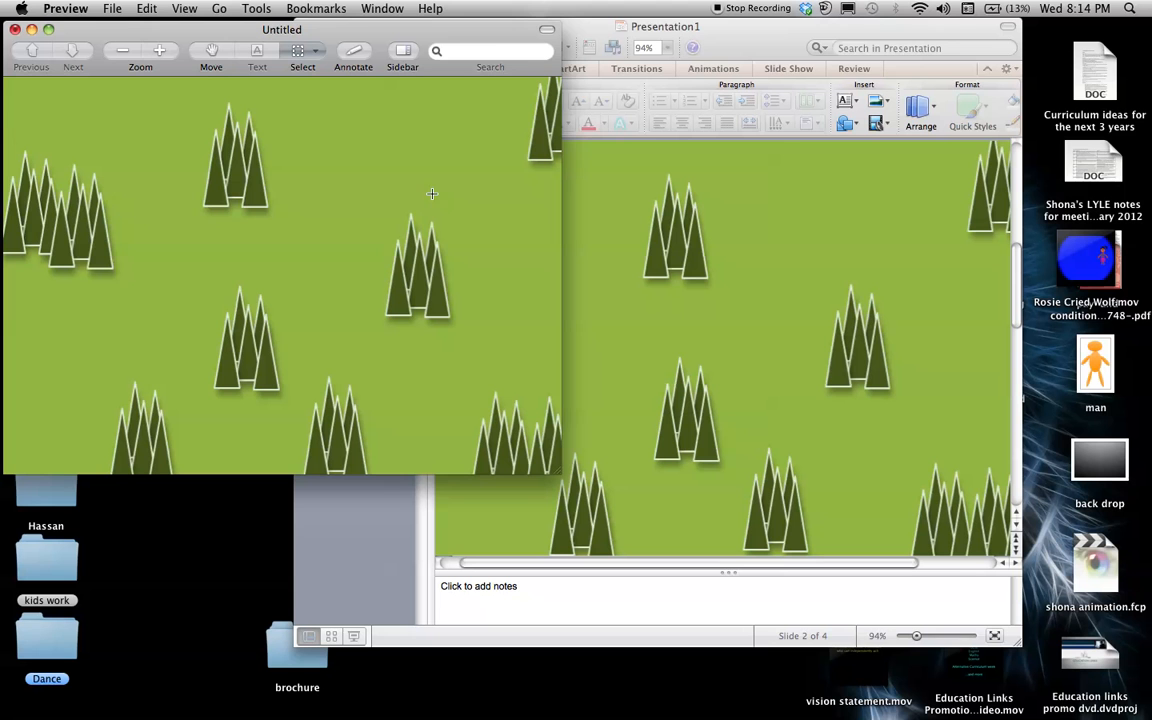
# Save the background screenshot to the Desktop as "background 1" and close its window
pyautogui.click(112, 8)
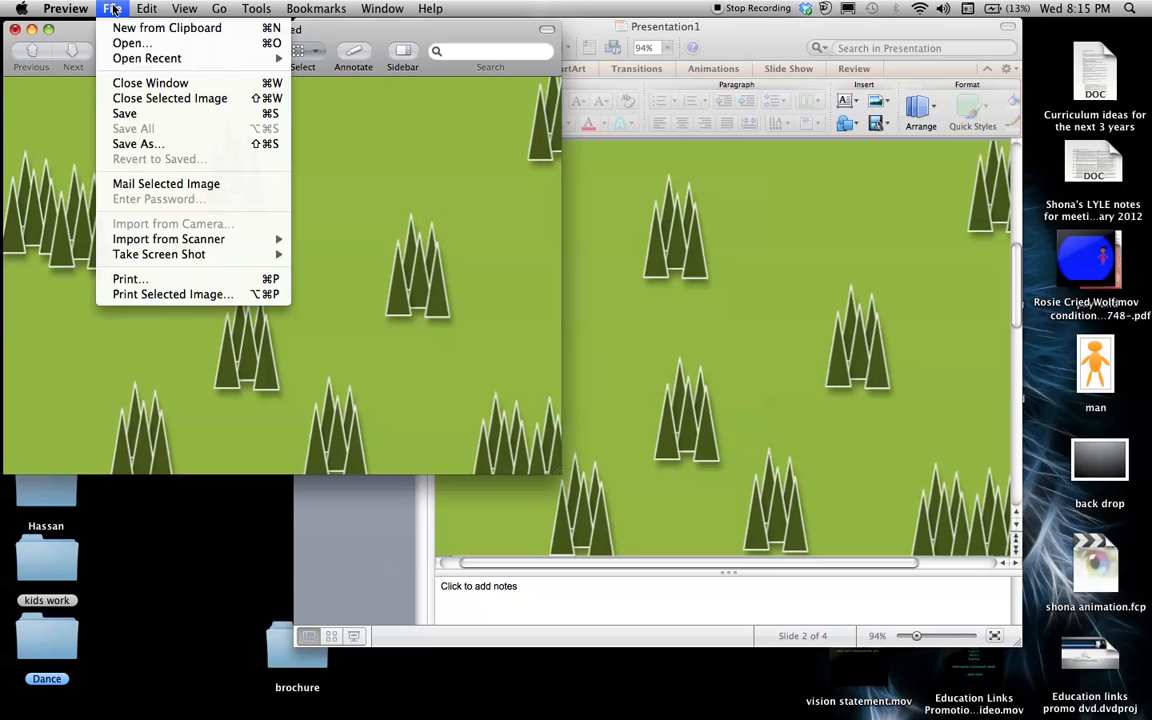
pyautogui.click(133, 146)
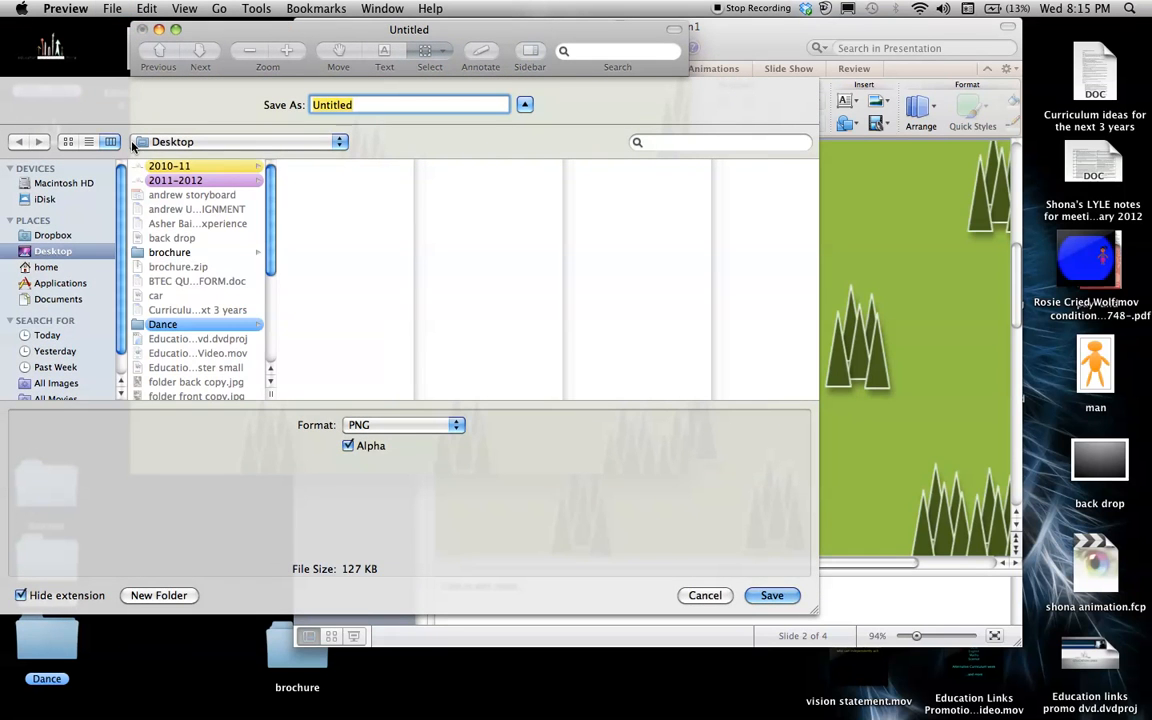
pyautogui.write('background 1')
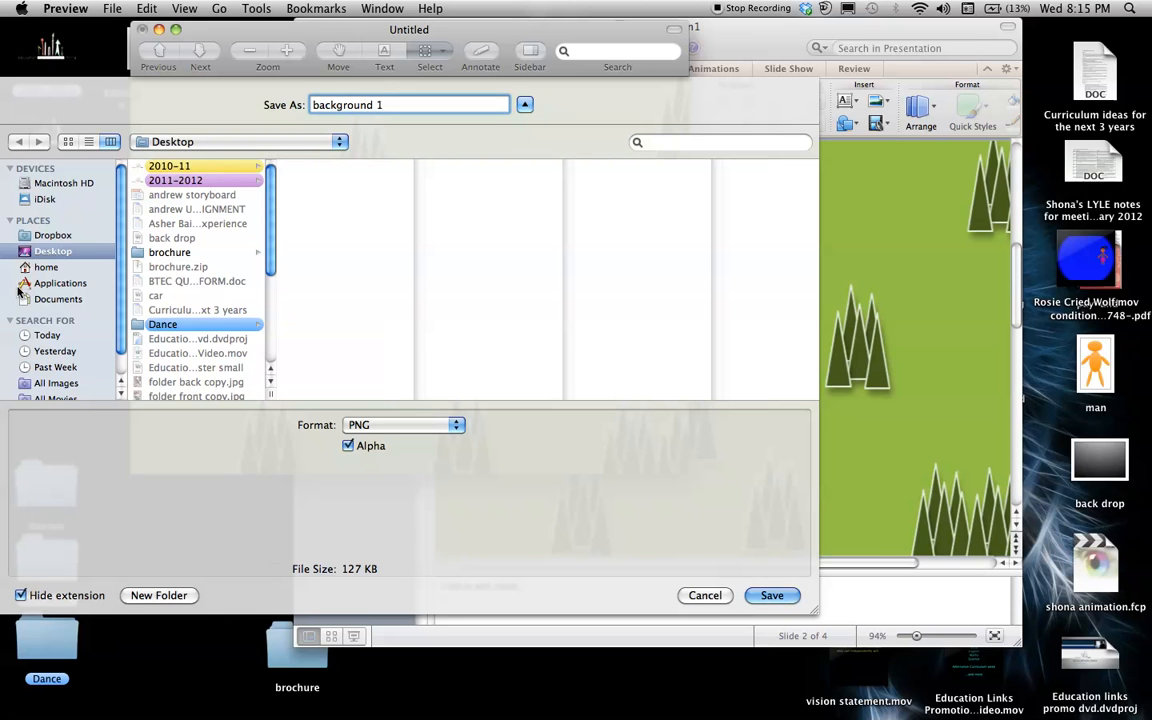
pyautogui.click(45, 235)
pyautogui.click(53, 251)
pyautogui.click(778, 596)
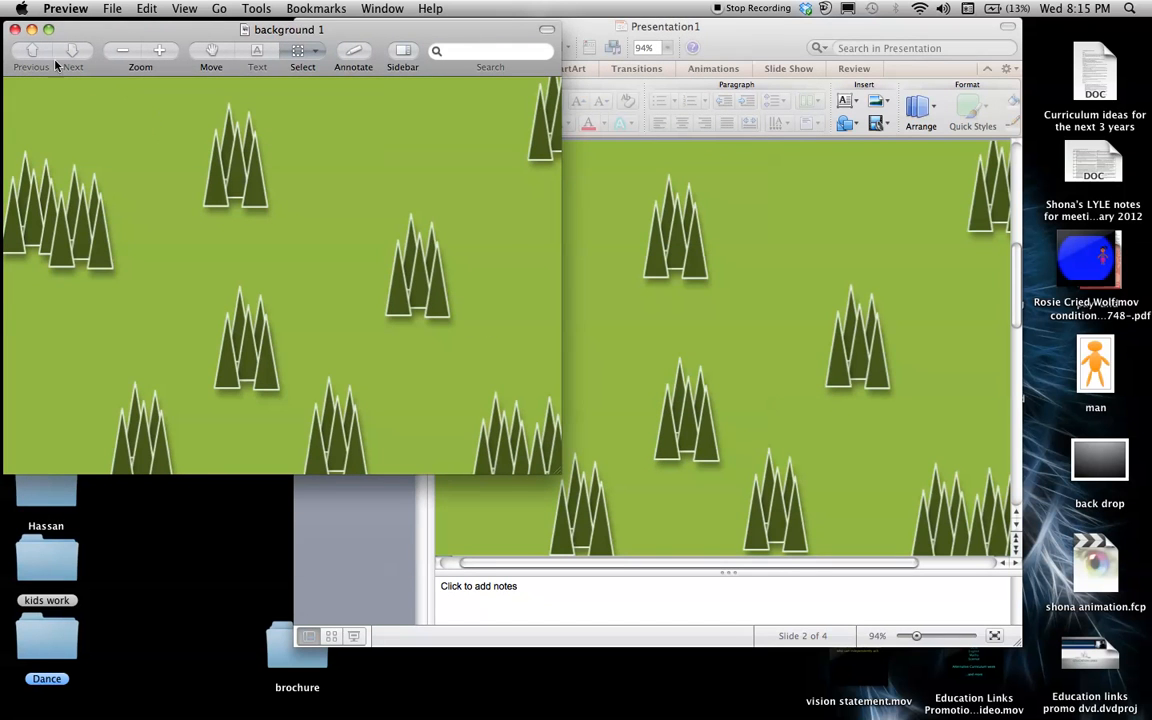
pyautogui.click(15, 29)
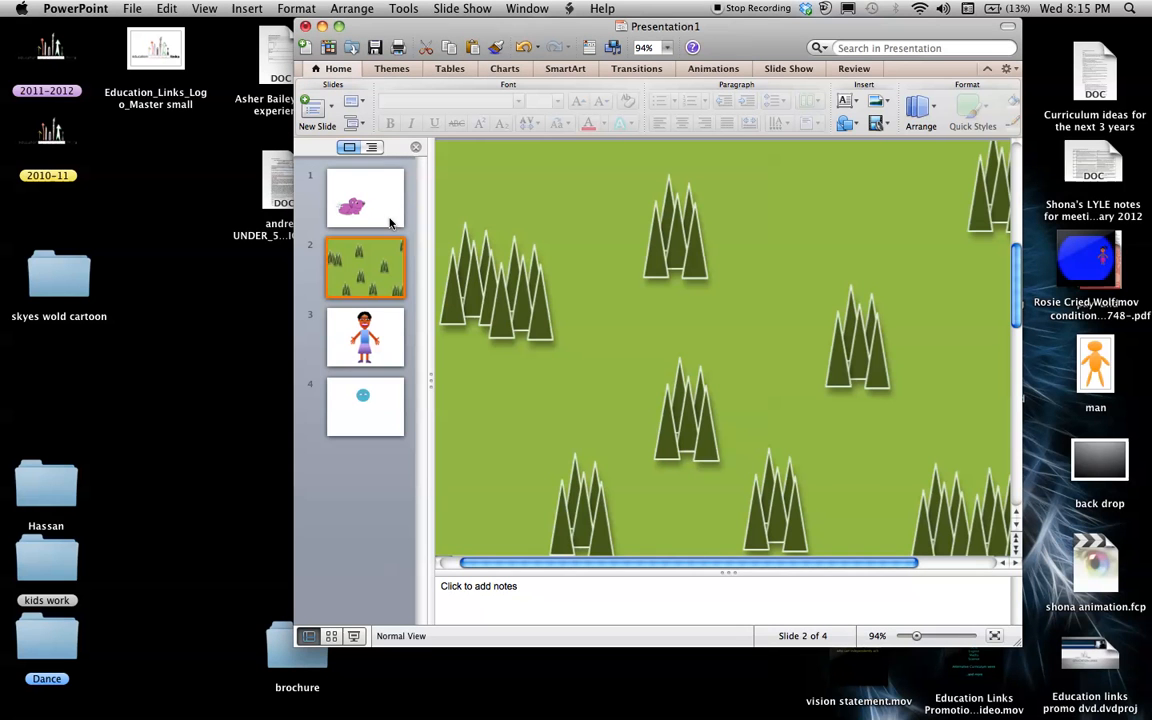
# Display the purple animal on slide 1 and capture it in Preview with a selection screenshot
pyautogui.click(361, 206)
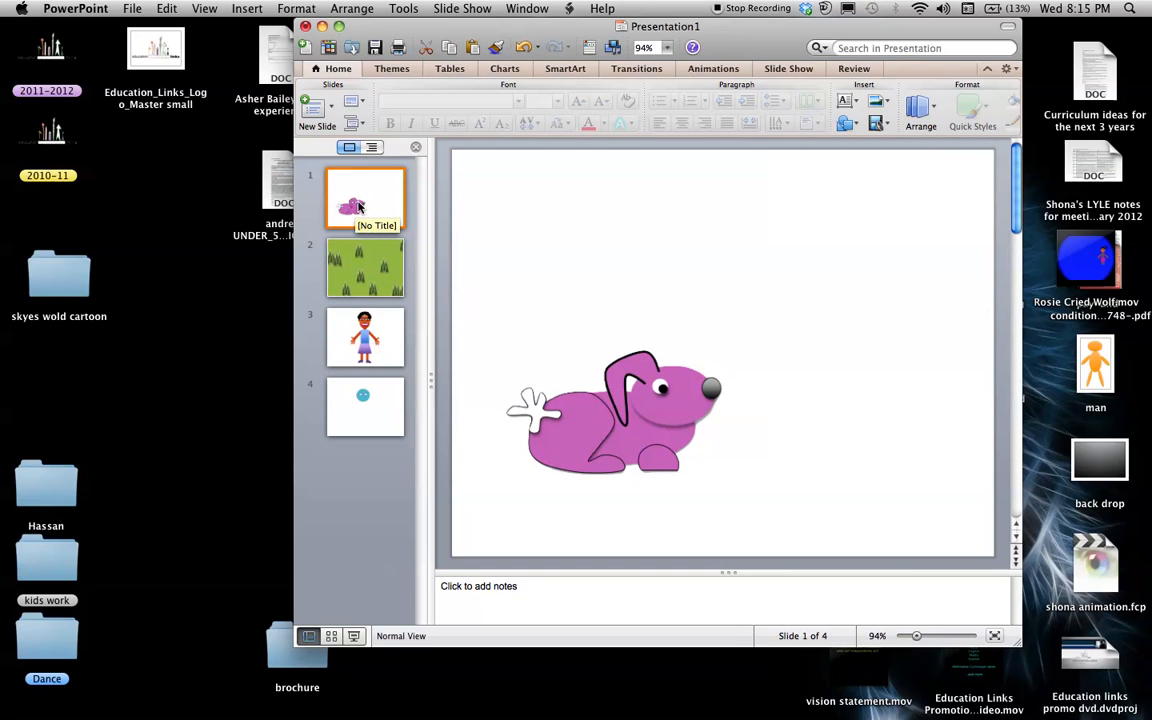
pyautogui.click(152, 692)
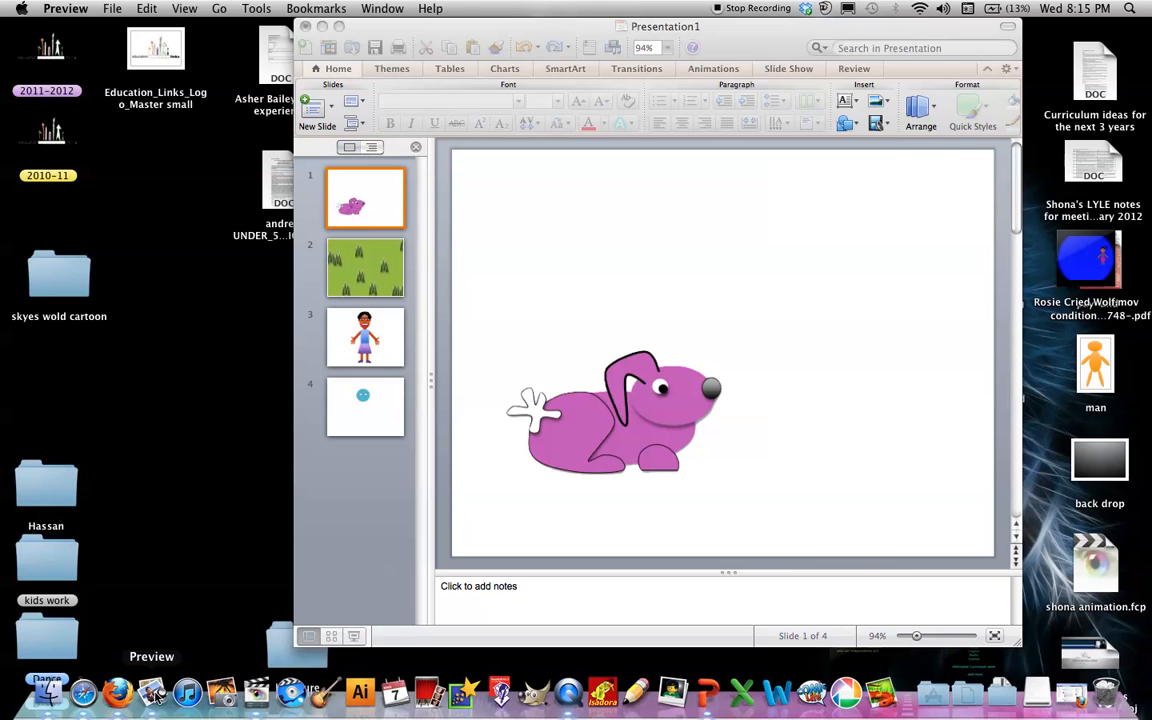
pyautogui.click(116, 9)
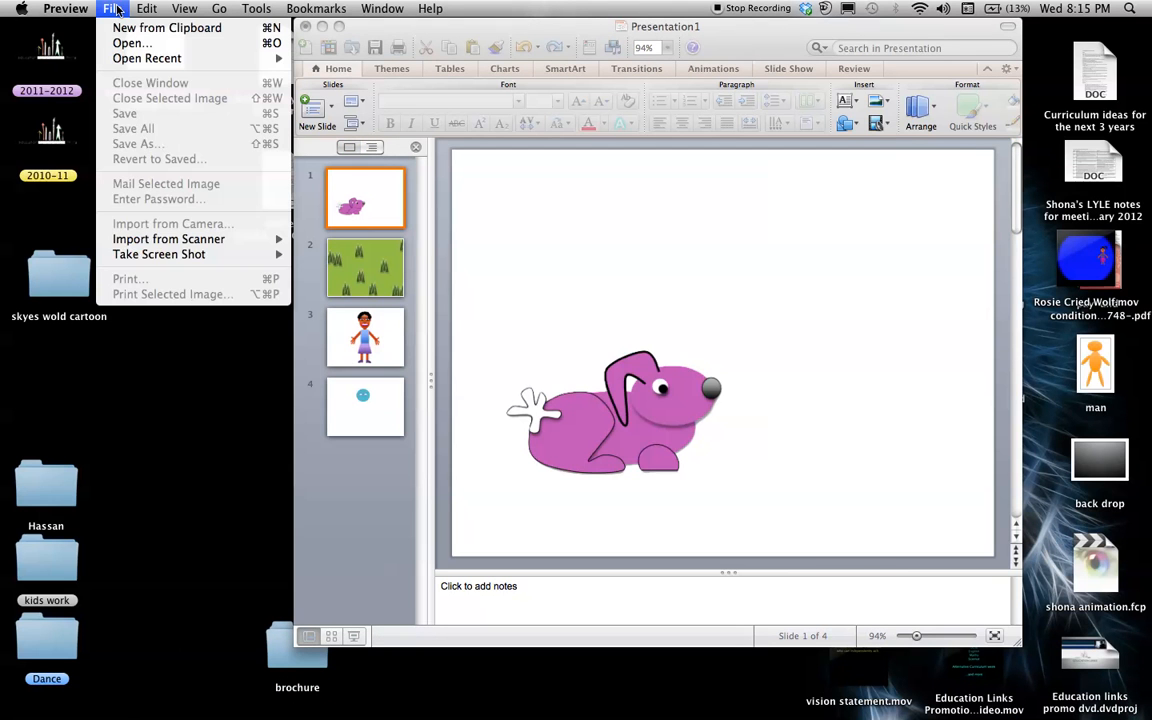
pyautogui.moveTo(160, 254)
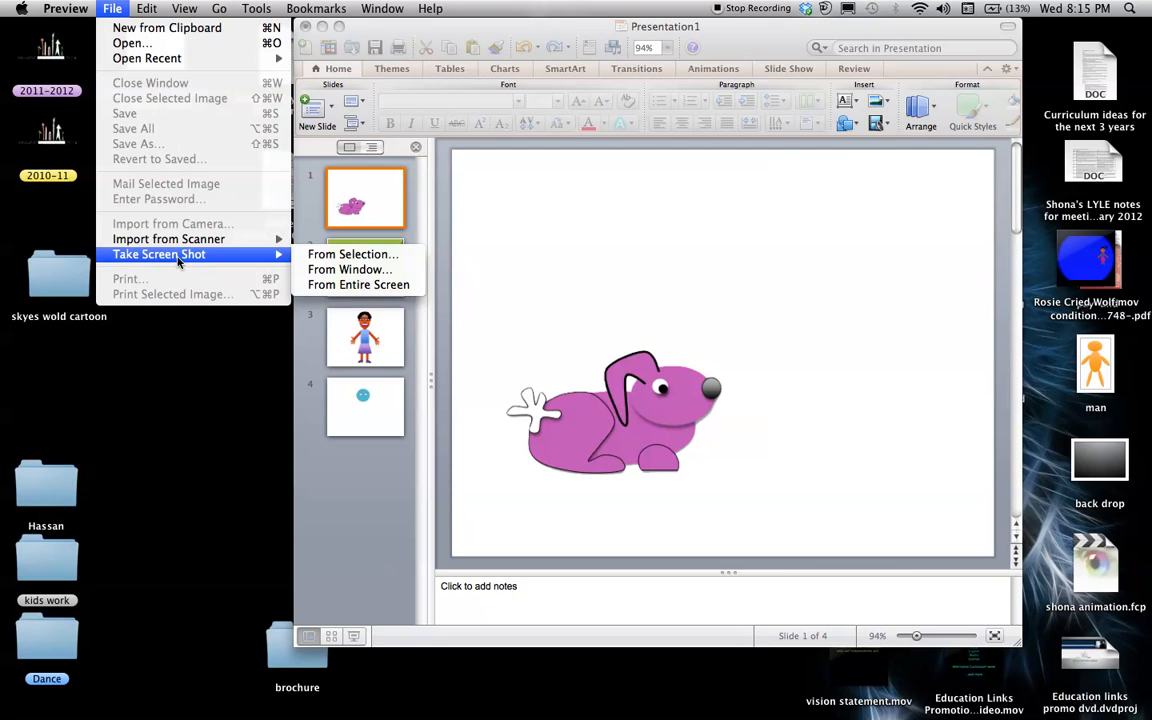
pyautogui.click(307, 258)
pyautogui.moveTo(487, 312); pyautogui.dragTo(774, 504)
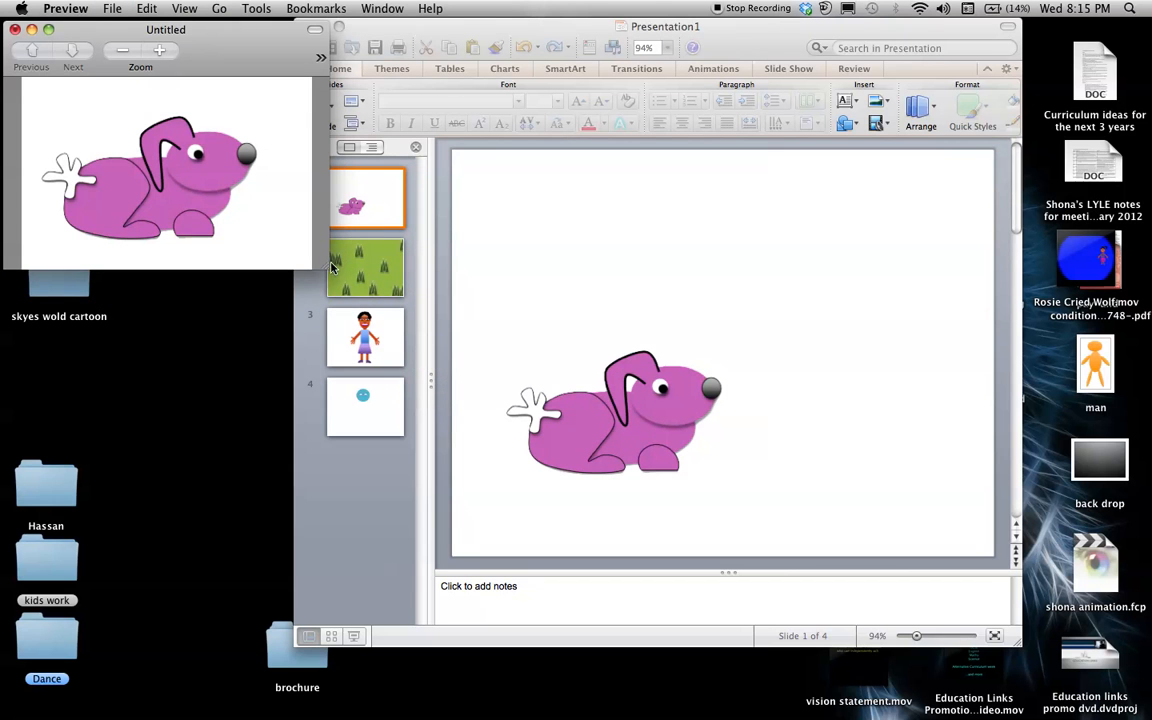
# Enlarge the screenshot window and delete the white background around the animal using Instant Alpha
pyautogui.moveTo(323, 265); pyautogui.dragTo(651, 626)
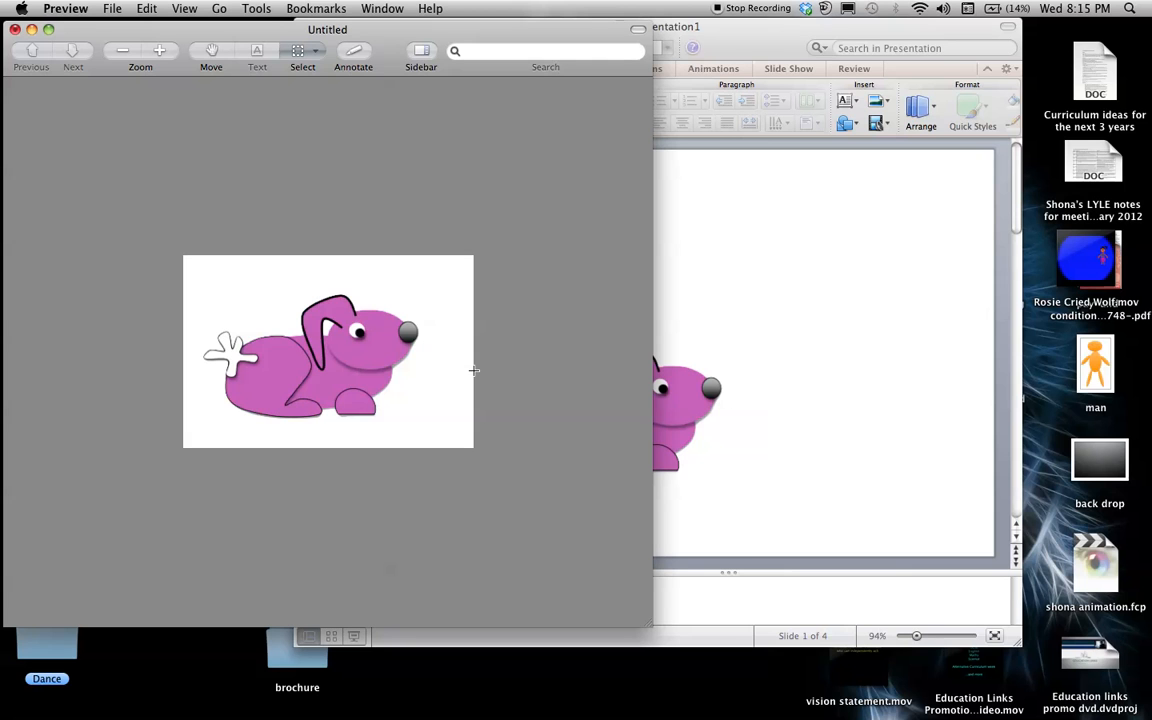
pyautogui.click(318, 55)
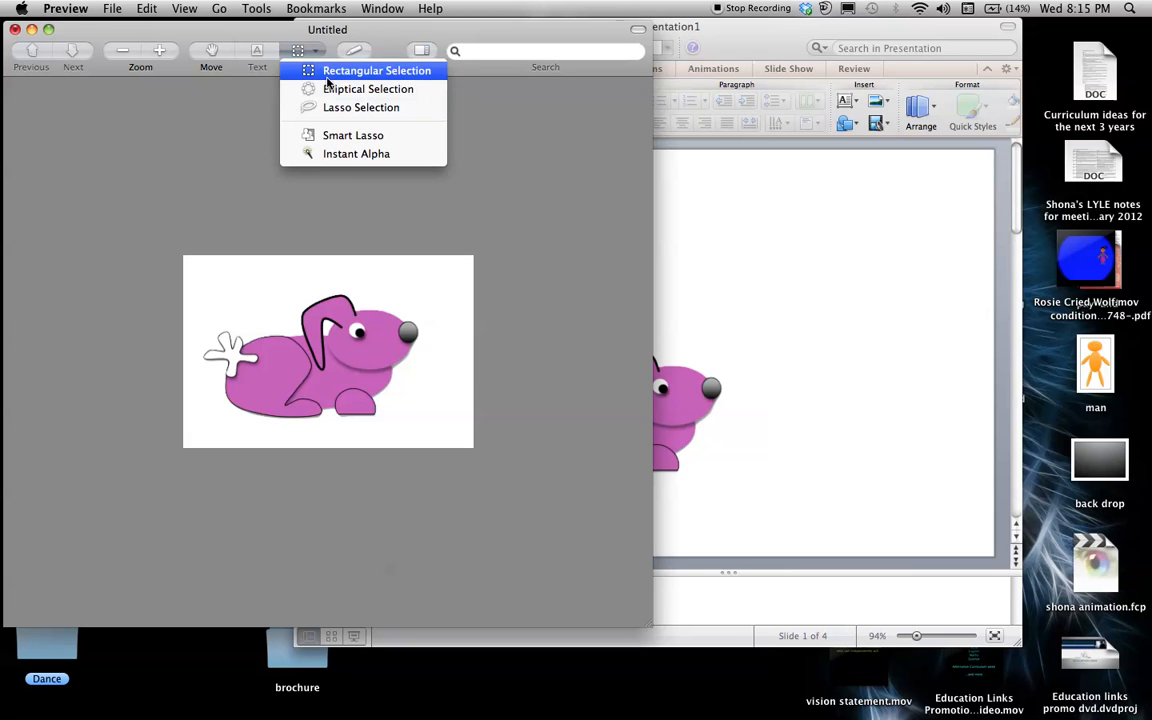
pyautogui.click(336, 155)
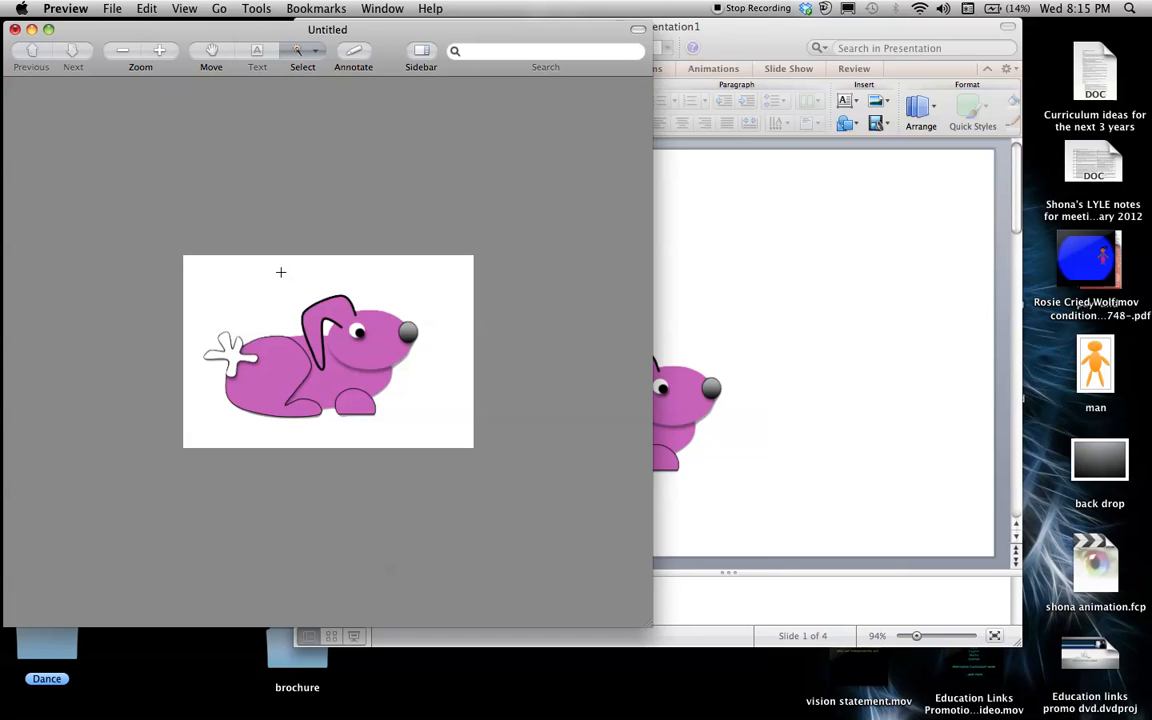
pyautogui.moveTo(280, 272); pyautogui.dragTo(277, 278)
pyautogui.press('Delete')
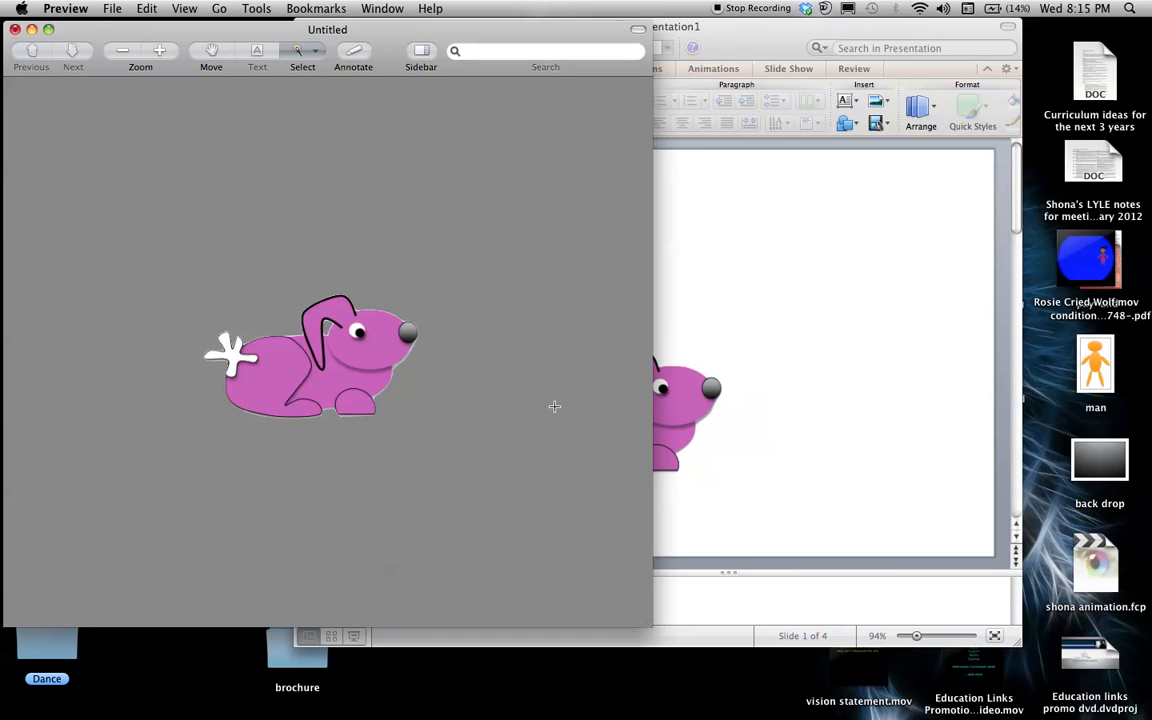
# Save the cut-out animal to the Desktop as a PNG with alpha named "rabbit" and close its window
pyautogui.click(114, 10)
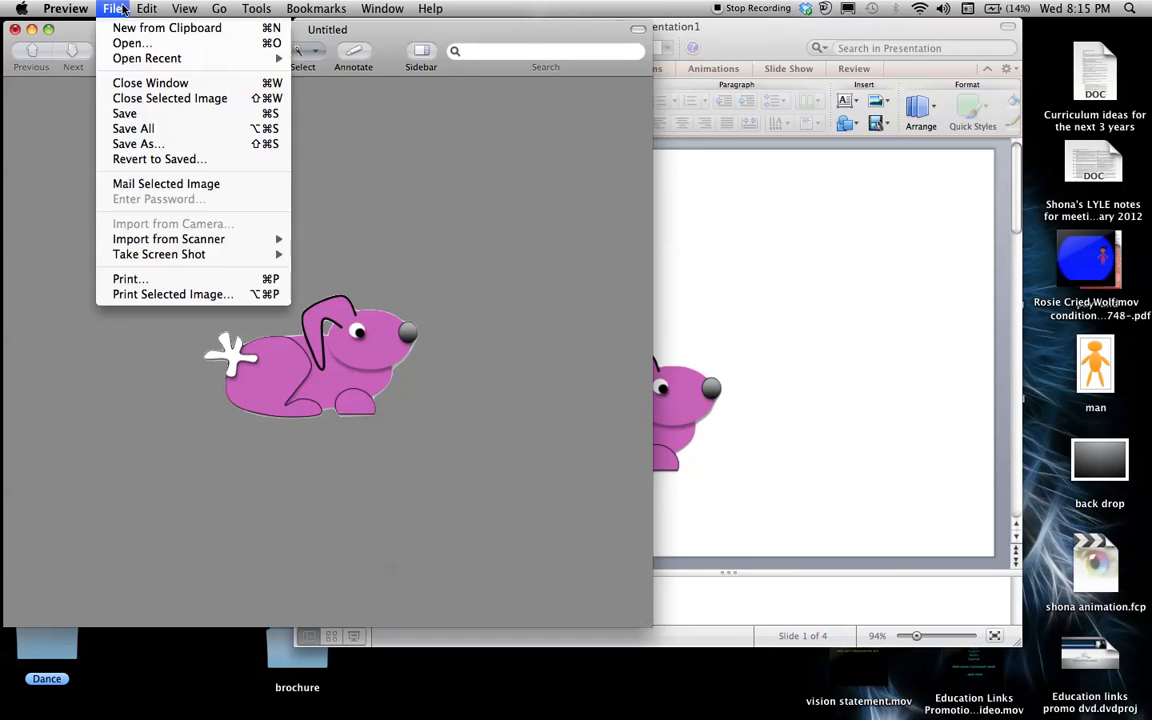
pyautogui.click(130, 144)
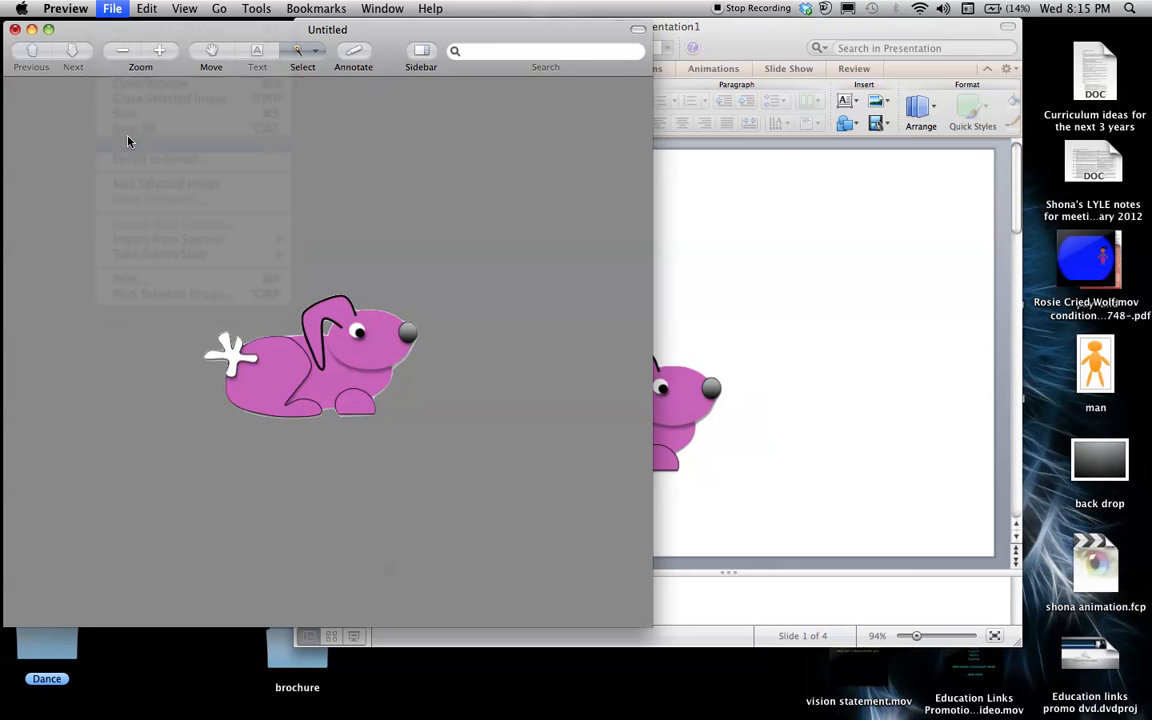
pyautogui.write('rabbit')
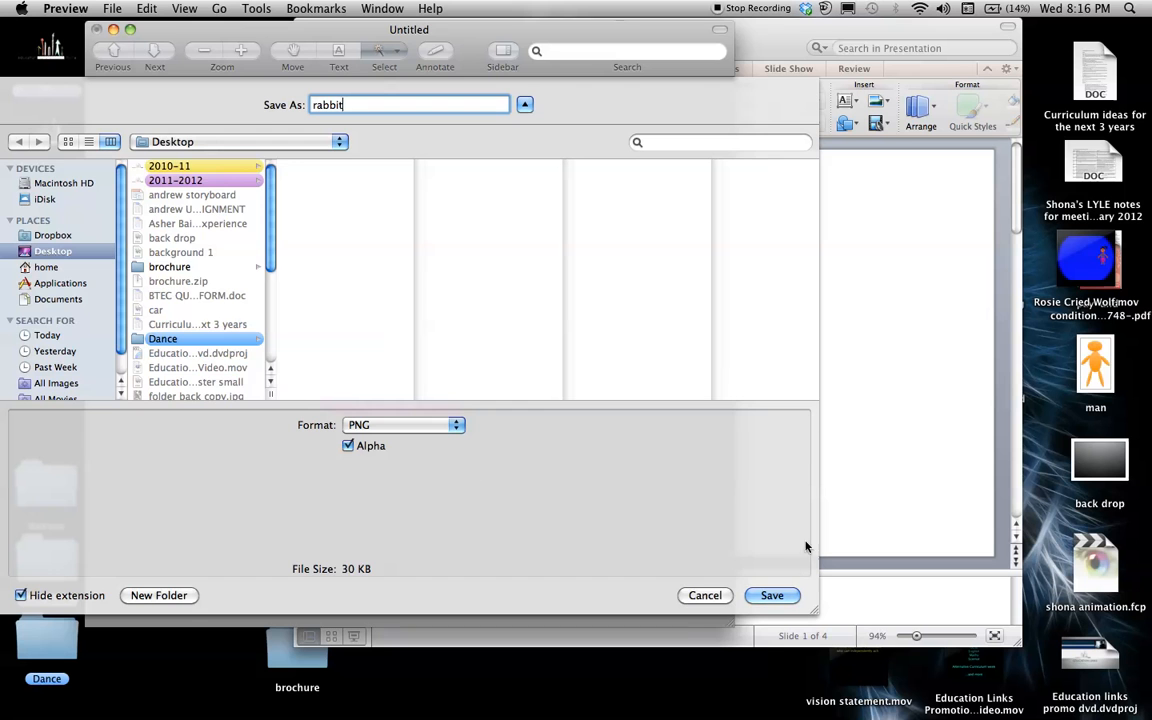
pyautogui.click(776, 597)
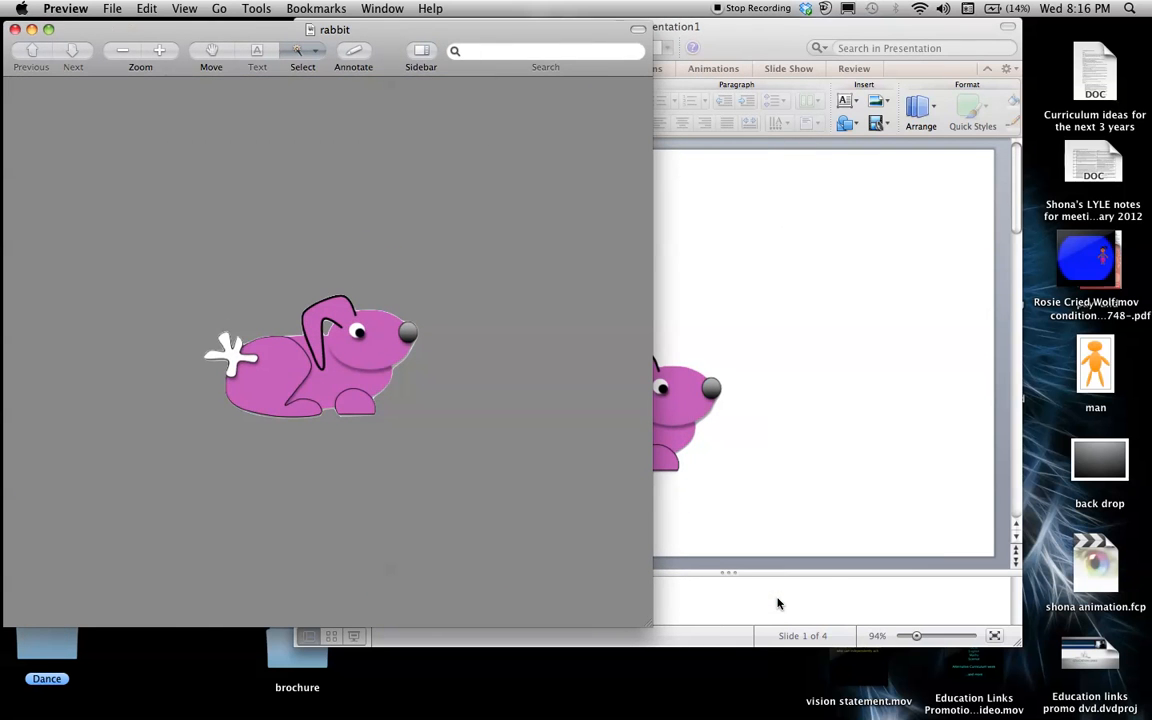
pyautogui.click(15, 30)
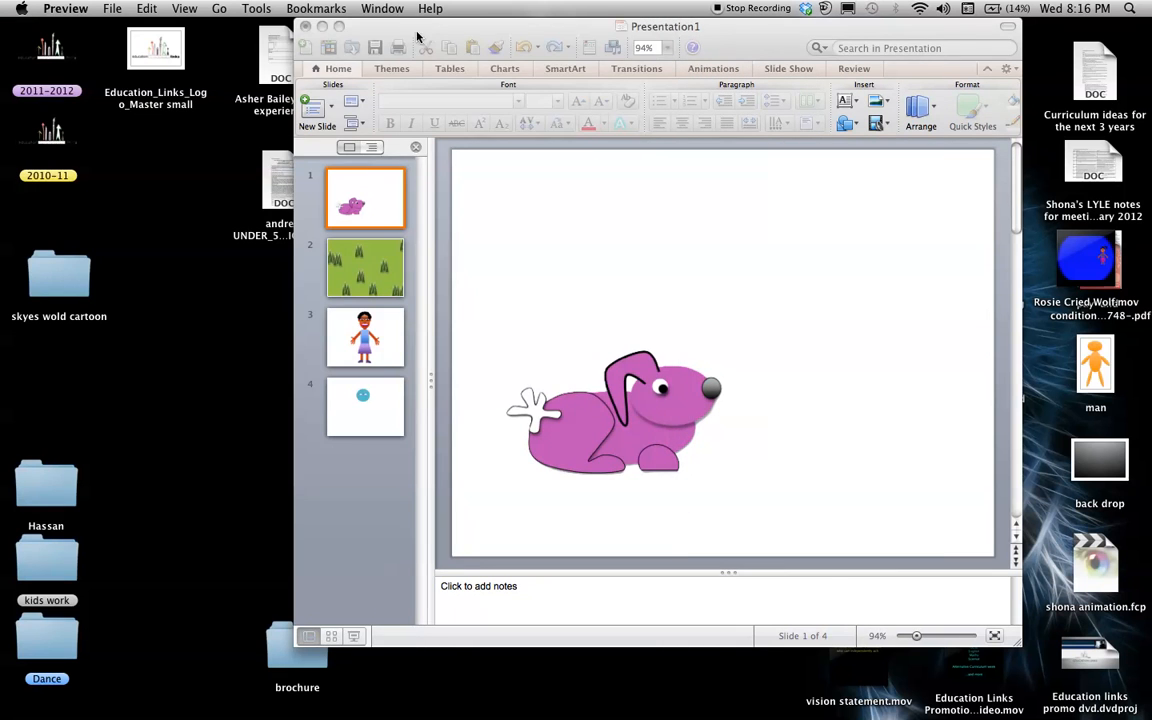
# Minimize the presentation window and open Final Cut Express
pyautogui.click(381, 29)
pyautogui.click(322, 26)
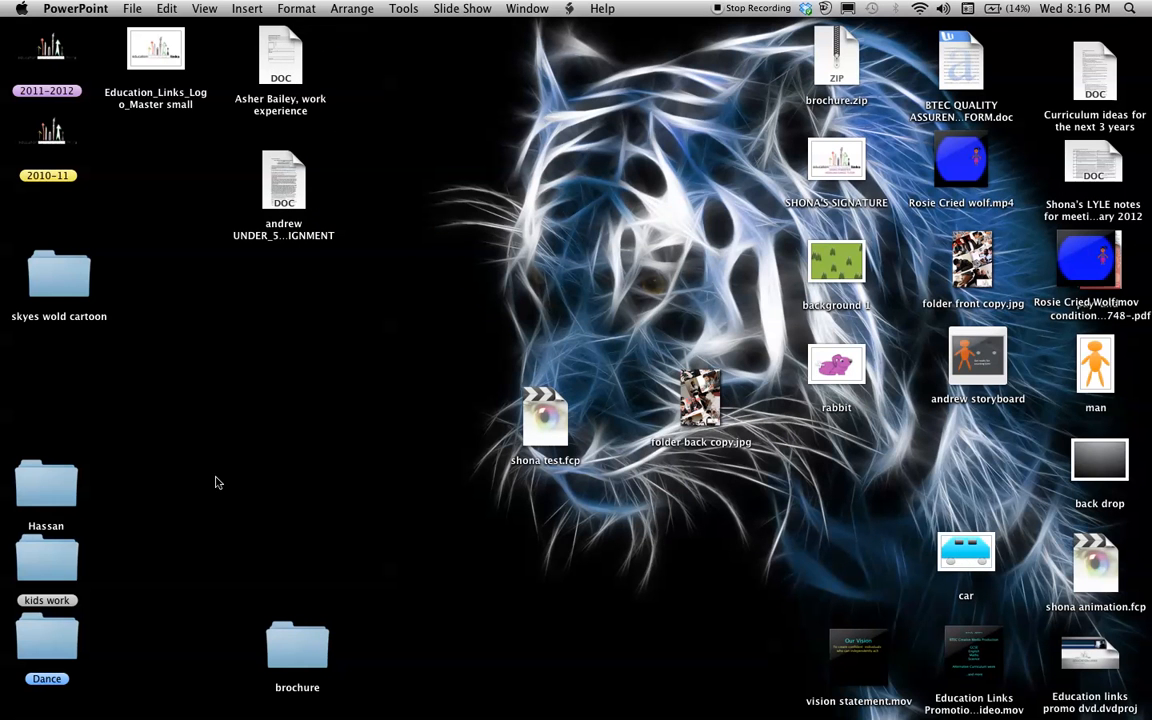
pyautogui.moveTo(215, 703)
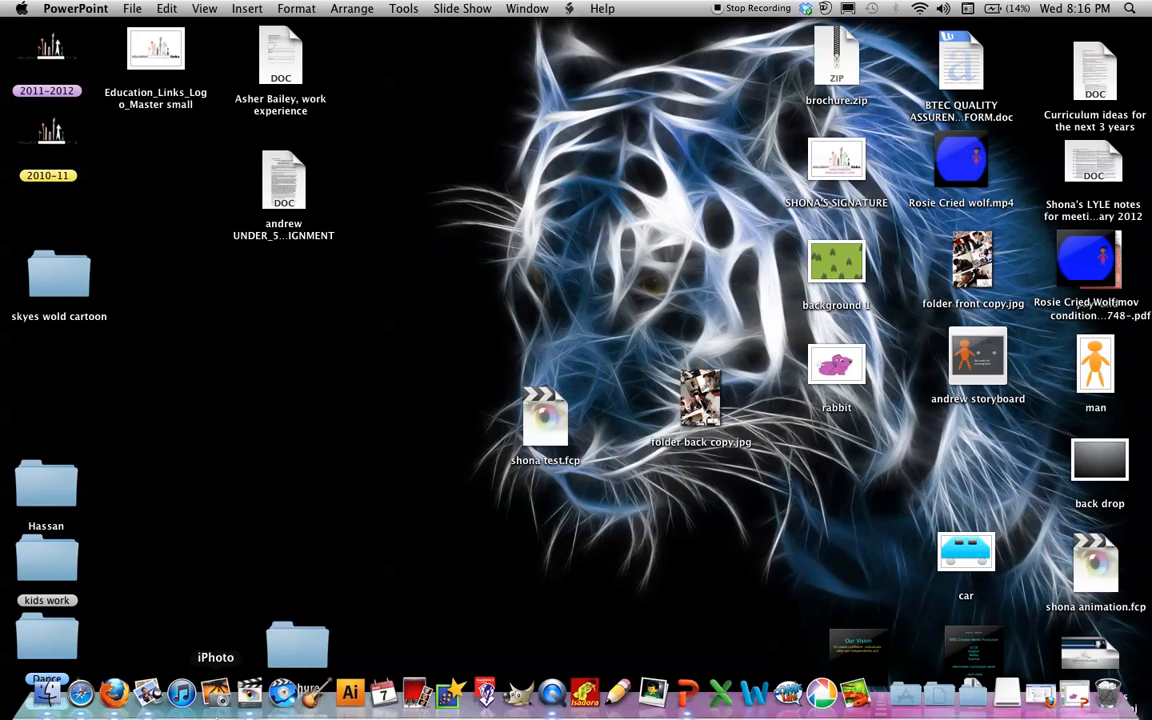
pyautogui.click(250, 693)
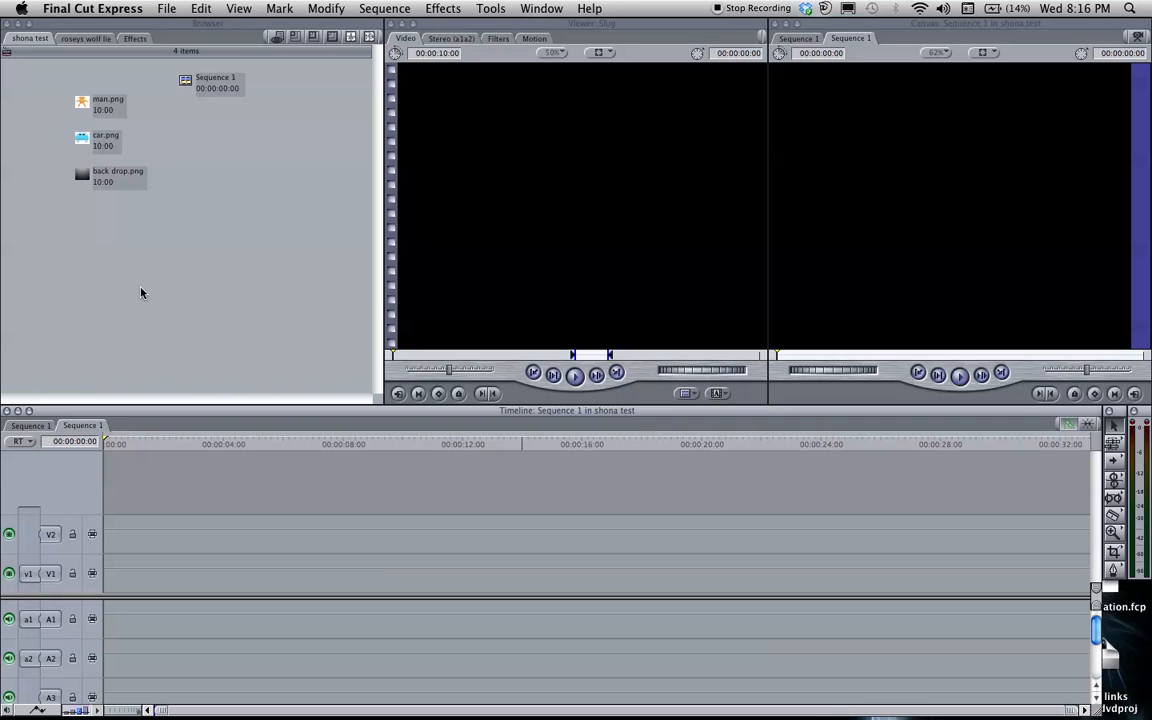
# Import the files "background 1" and "rabbit" from the Desktop into the shona test project
pyautogui.click(168, 9)
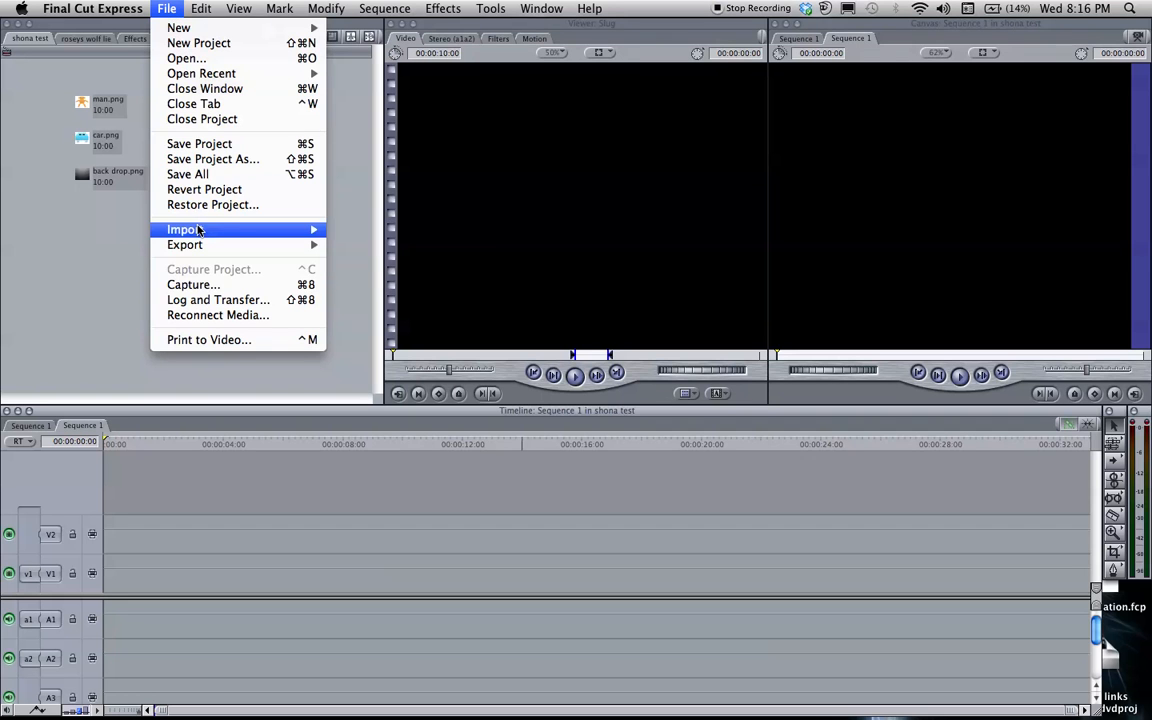
pyautogui.moveTo(295, 230)
pyautogui.click(345, 231)
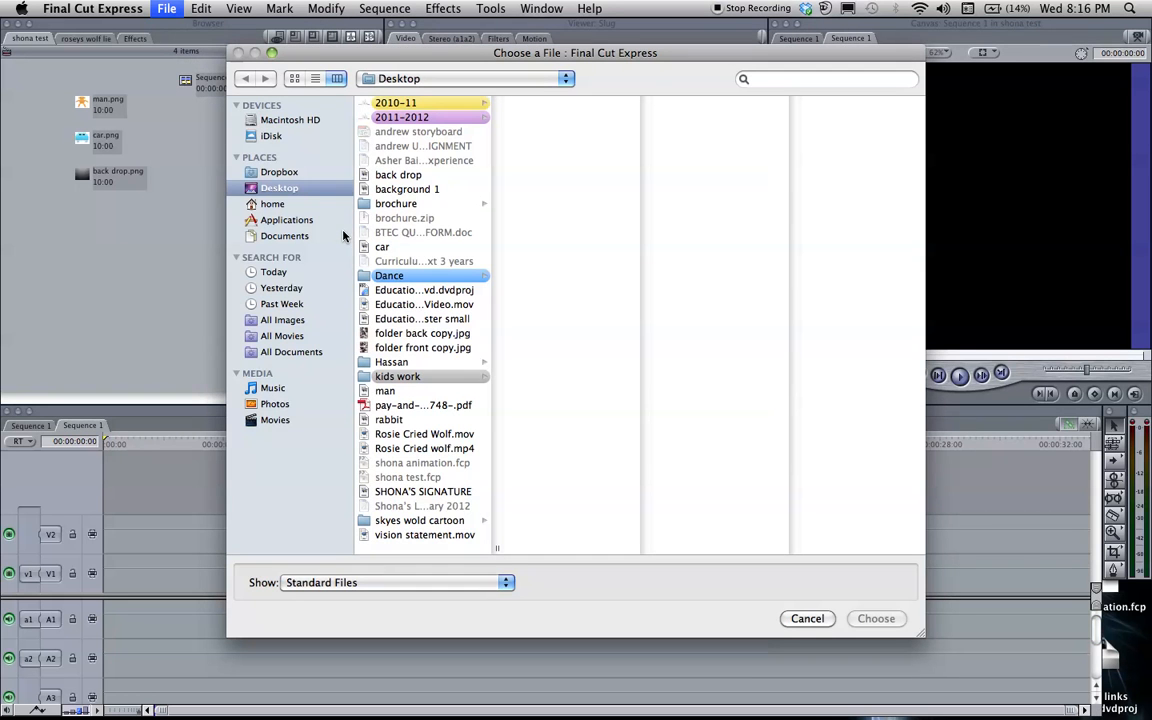
pyautogui.click(425, 194)
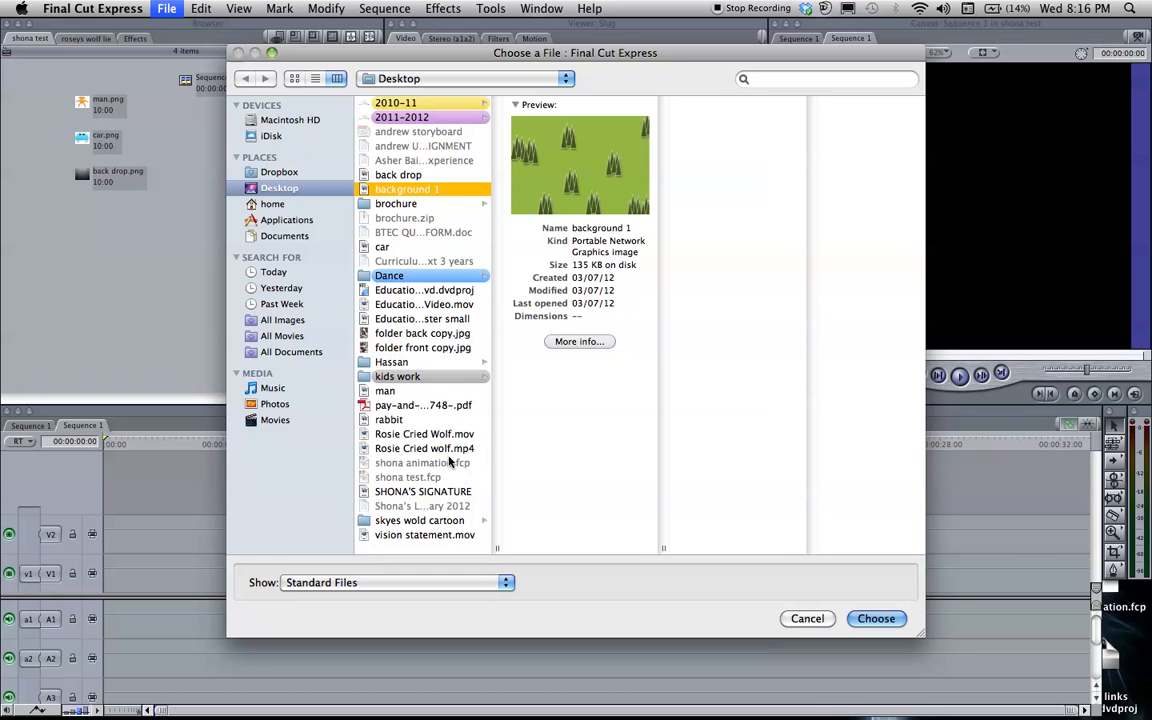
pyautogui.click(400, 421)
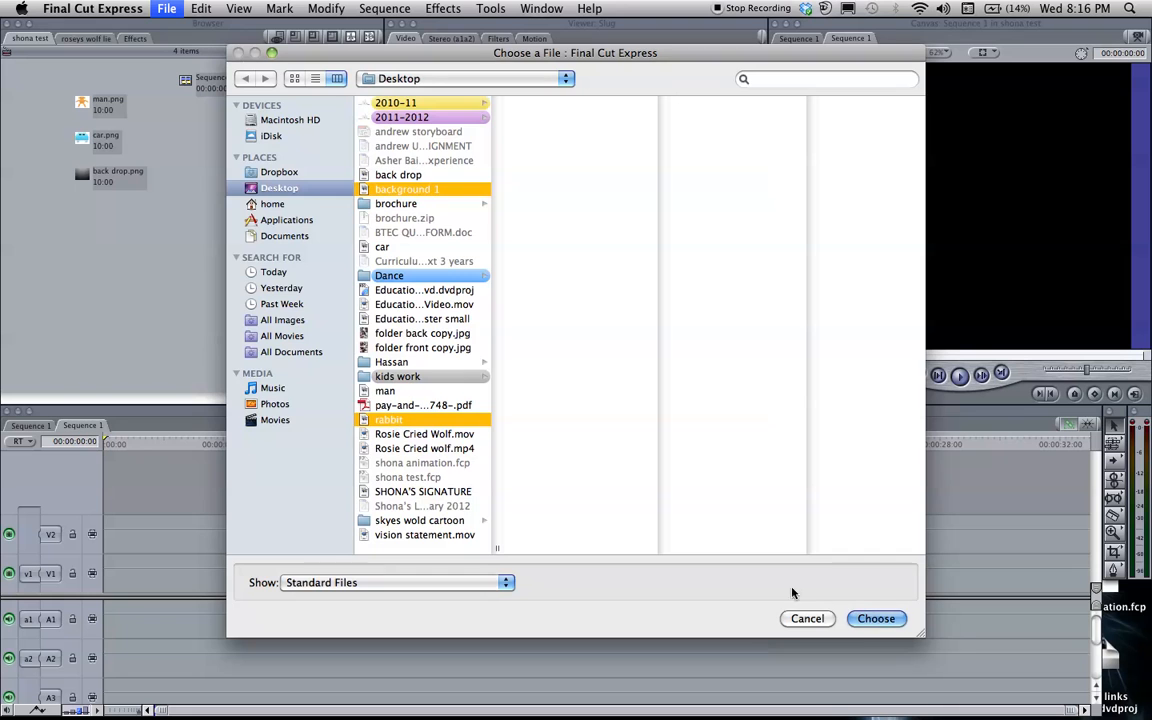
pyautogui.click(880, 619)
pyautogui.click(216, 254)
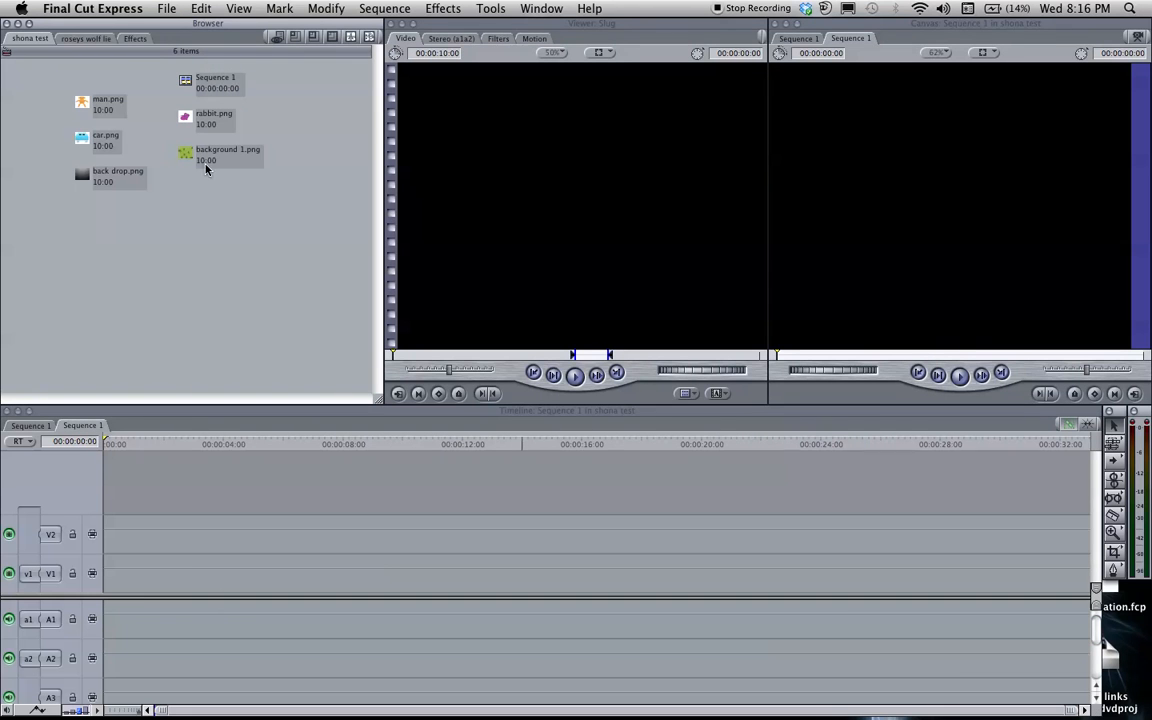
# Place background 1.png on track V1 and rabbit.png above it on V2, both starting at about 00:00:04:00
pyautogui.moveTo(197, 153); pyautogui.dragTo(235, 565)
pyautogui.click(252, 446)
pyautogui.moveTo(240, 450); pyautogui.dragTo(236, 424)
pyautogui.moveTo(196, 113); pyautogui.dragTo(236, 538)
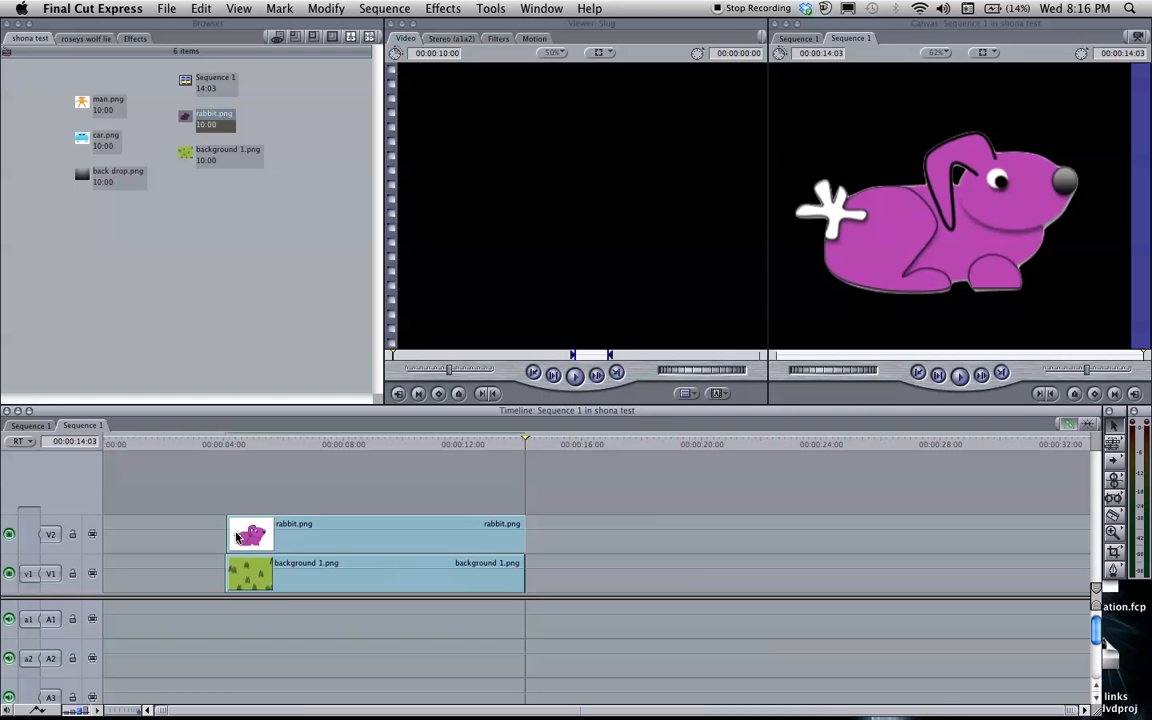
# Open the rabbit clip's motion settings at 00:00:08:09 and reduce its scale to 83
pyautogui.moveTo(526, 446); pyautogui.dragTo(353, 450)
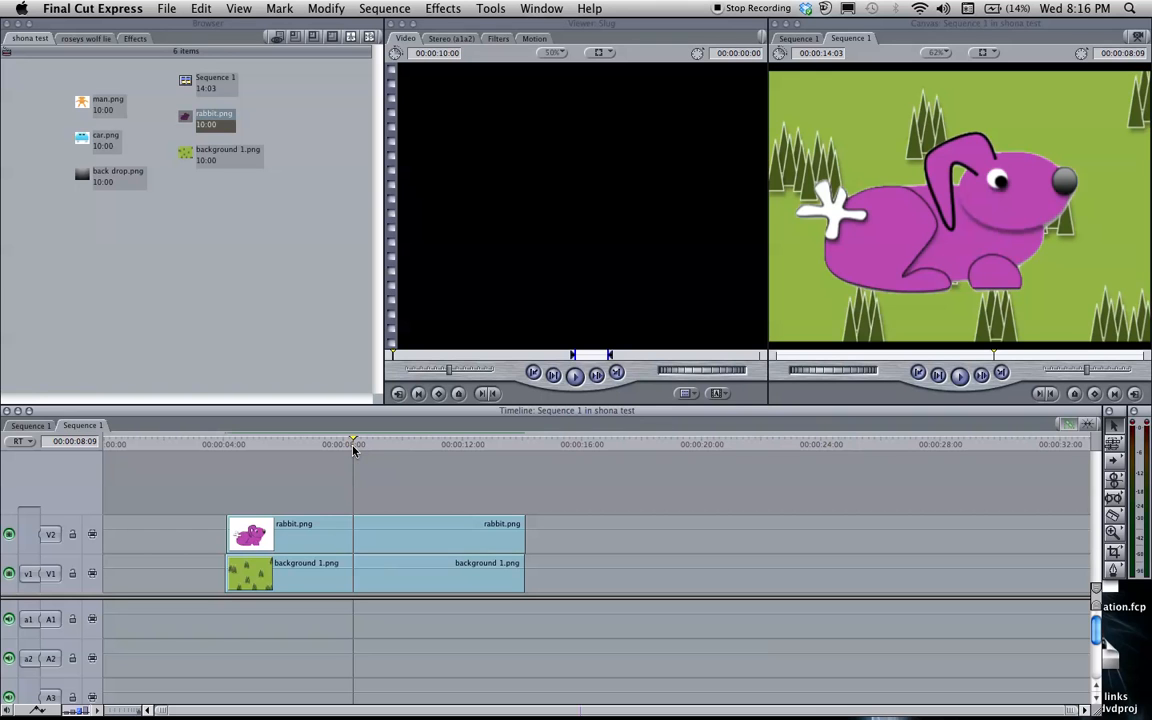
pyautogui.doubleClick(380, 537)
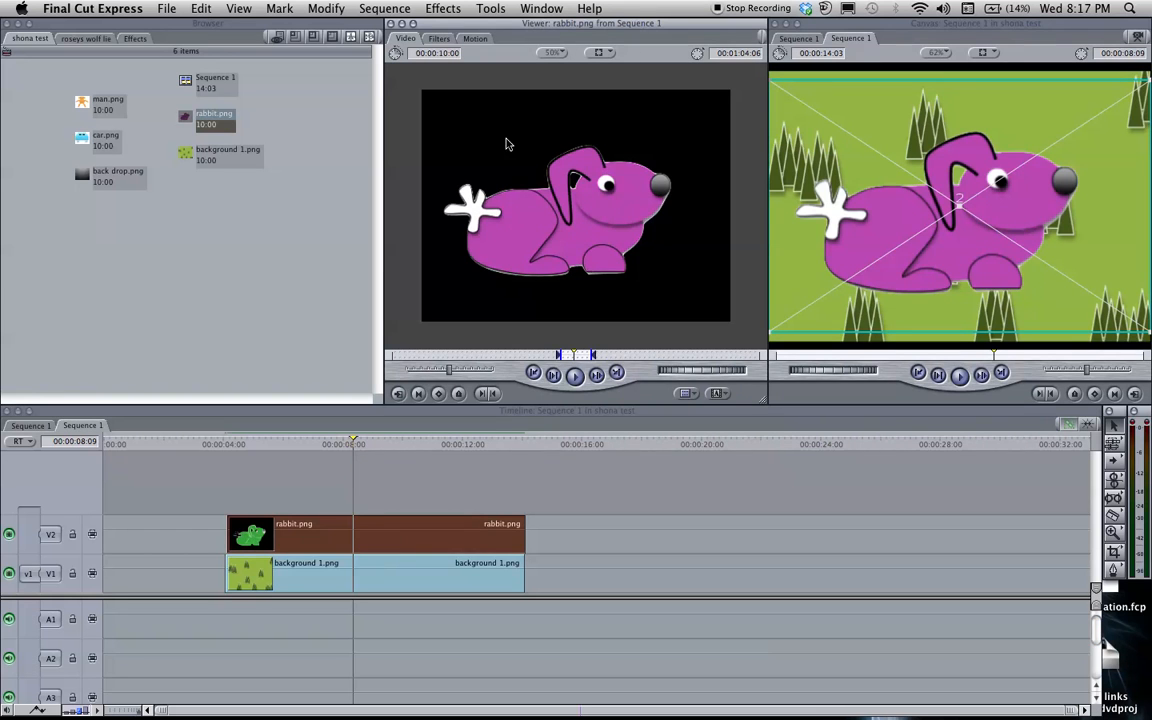
pyautogui.click(475, 38)
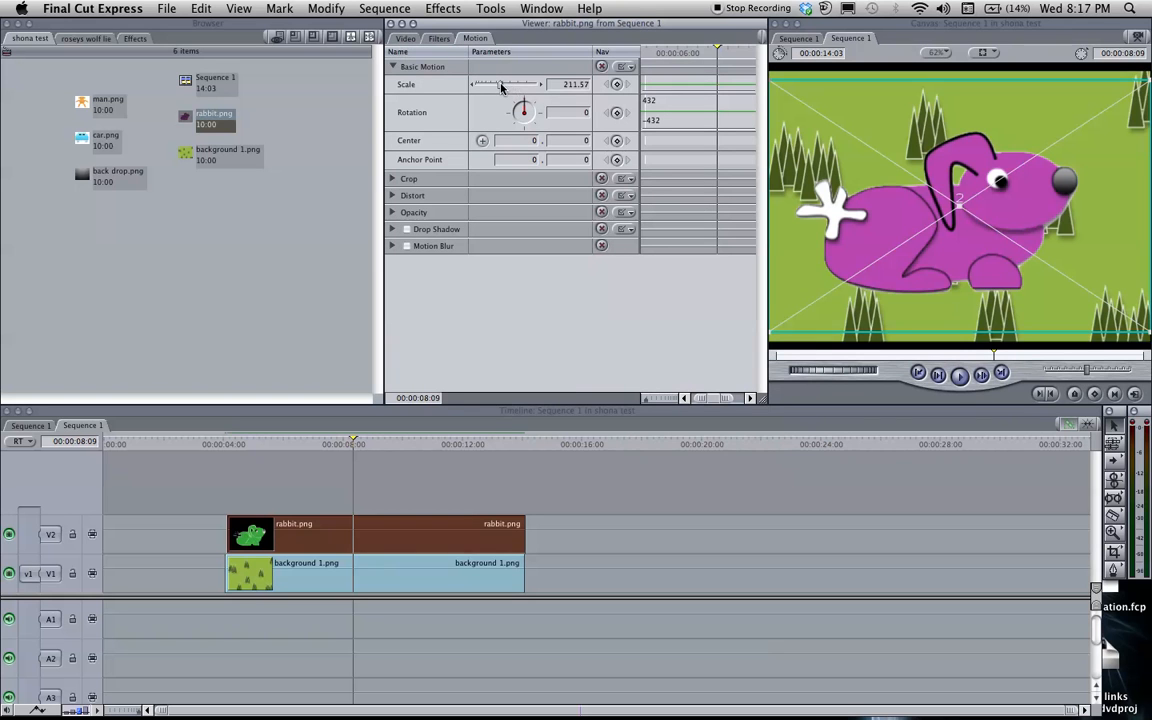
pyautogui.moveTo(501, 88); pyautogui.dragTo(485, 87)
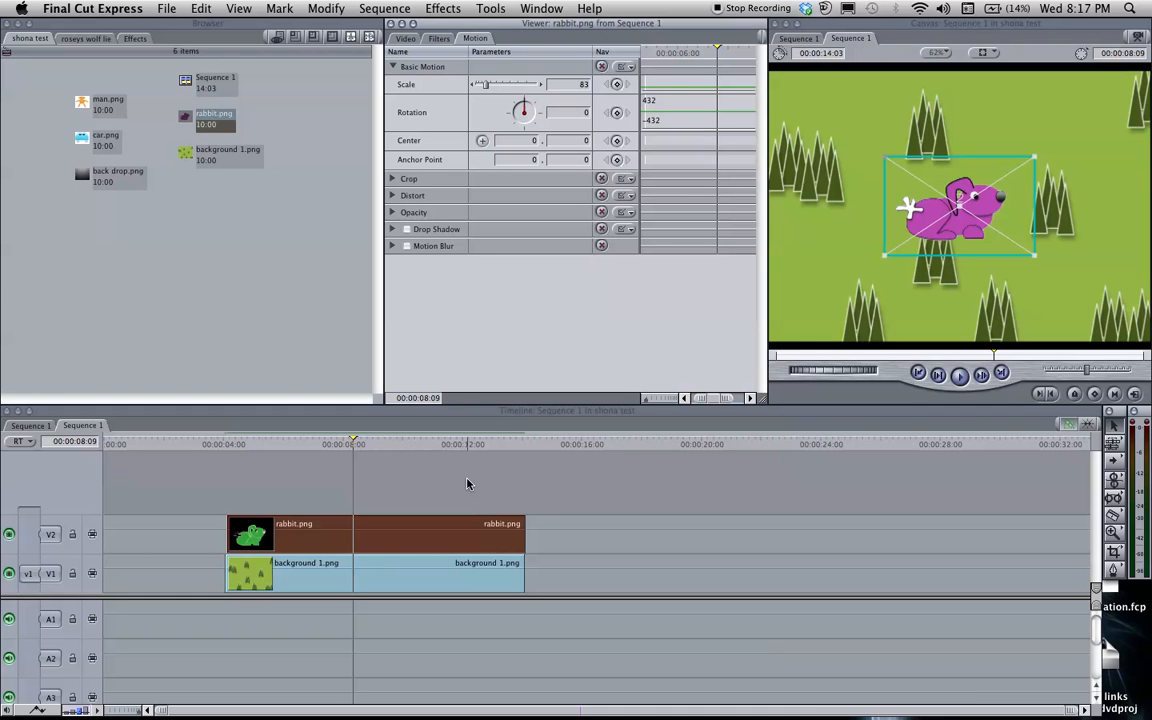
# At 00:00:04:06, move the rabbit out of frame past the left edge and keyframe its scale, rotation, center and anchor point
pyautogui.moveTo(354, 438); pyautogui.dragTo(230, 455)
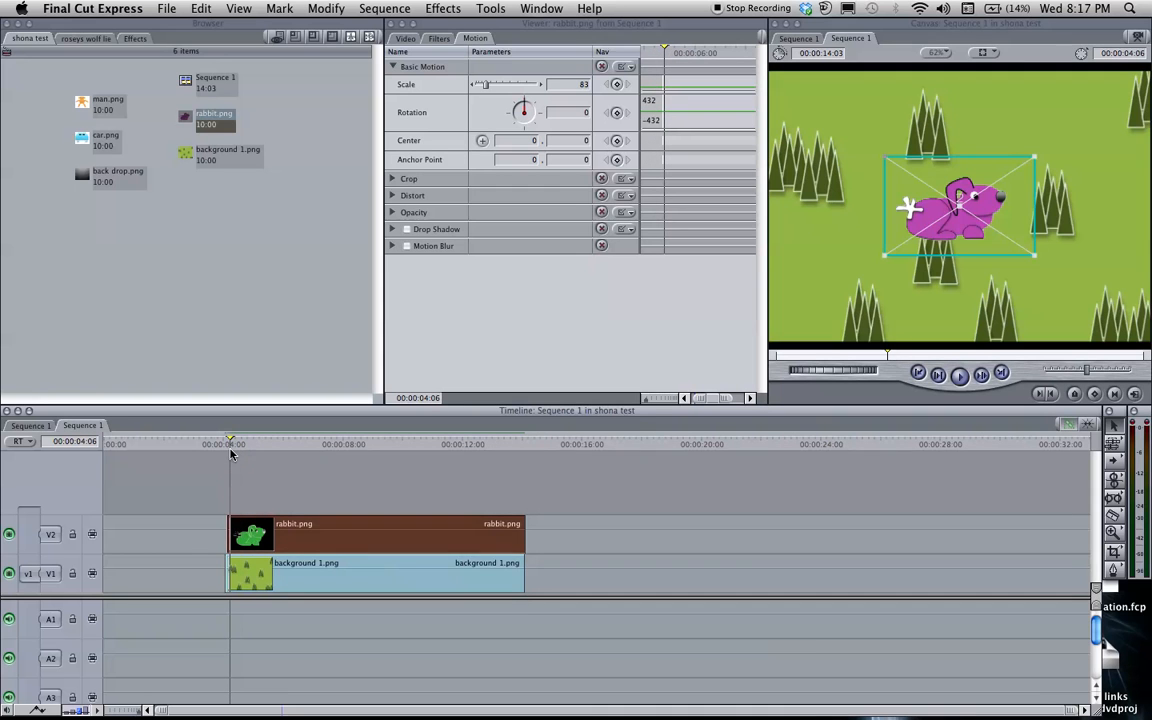
pyautogui.moveTo(1016, 207); pyautogui.dragTo(767, 249)
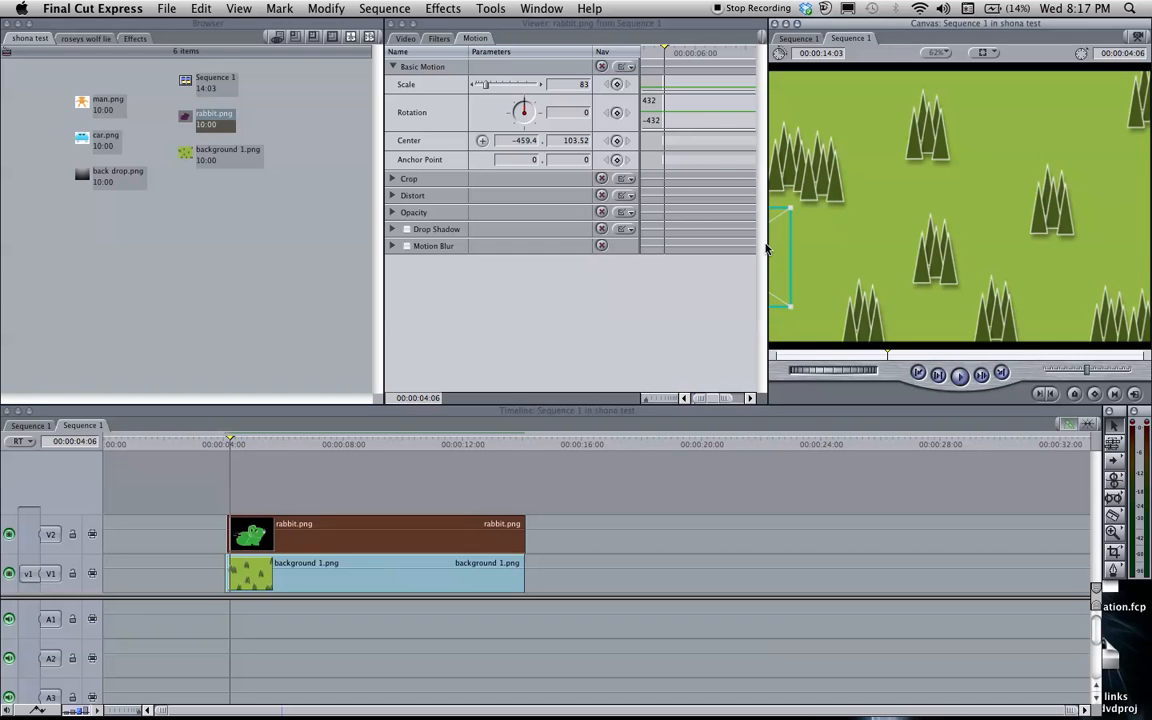
pyautogui.click(616, 84)
pyautogui.click(617, 112)
pyautogui.click(617, 140)
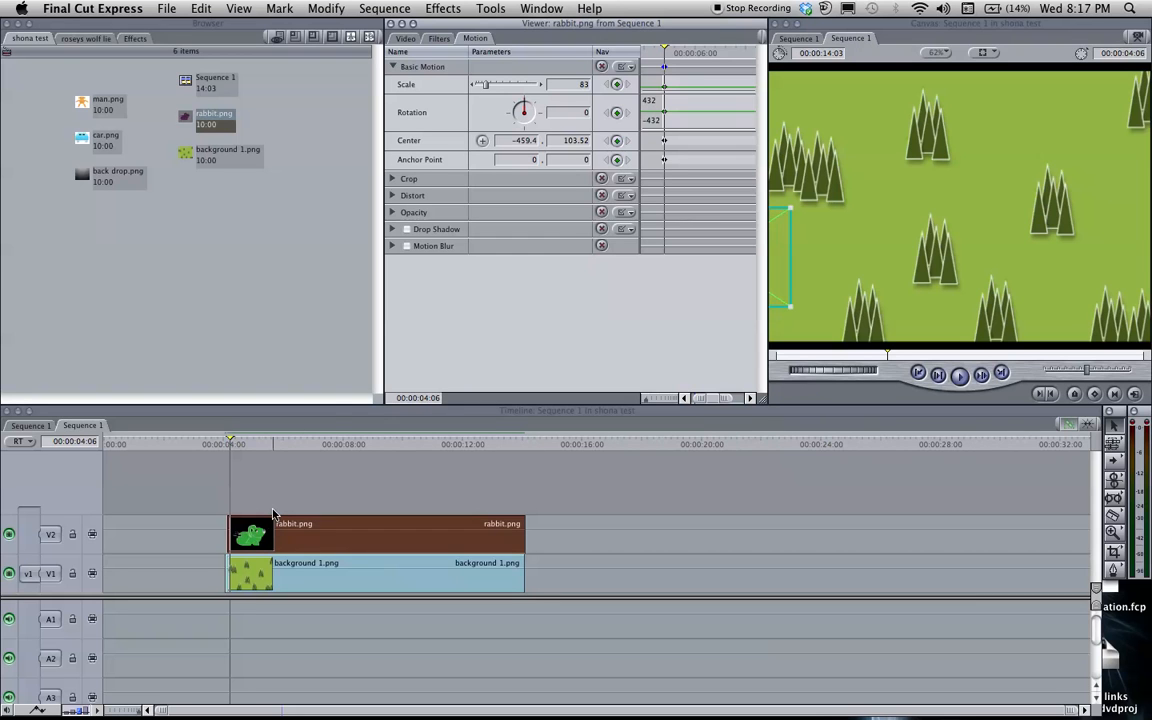
# At 00:00:05:02, move the rabbit partly into frame, to center about -339, 18, and add its basic motion keyframes
pyautogui.moveTo(233, 443); pyautogui.dragTo(255, 440)
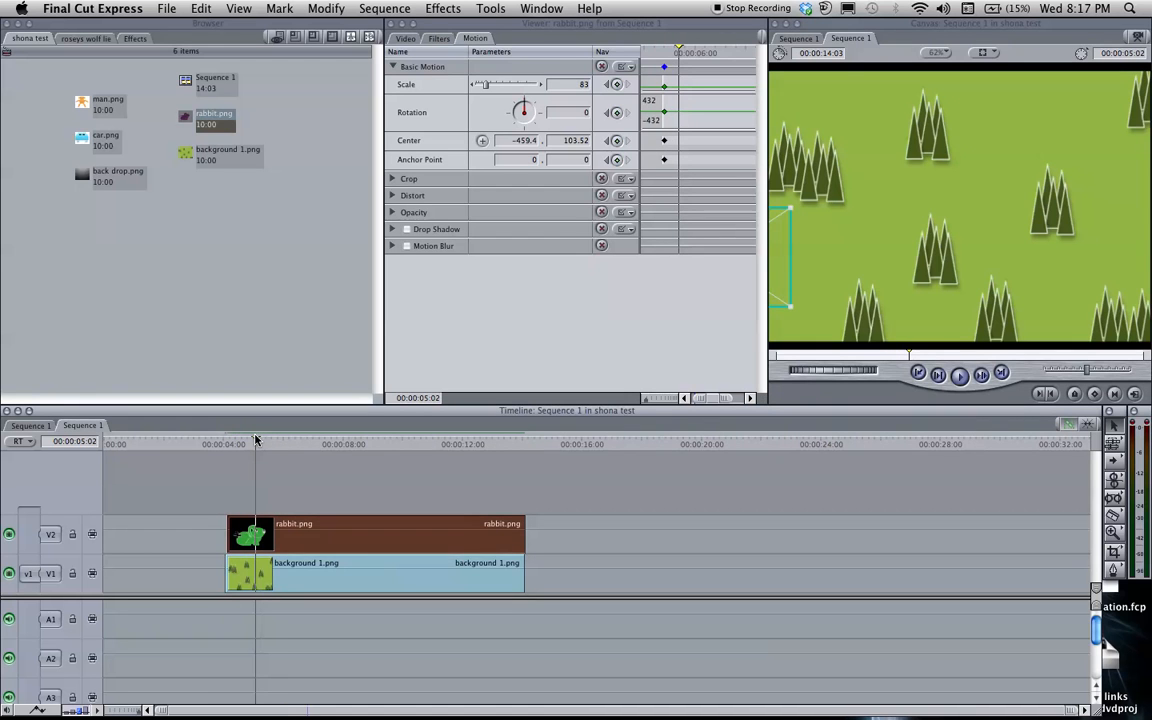
pyautogui.moveTo(788, 253); pyautogui.dragTo(858, 209)
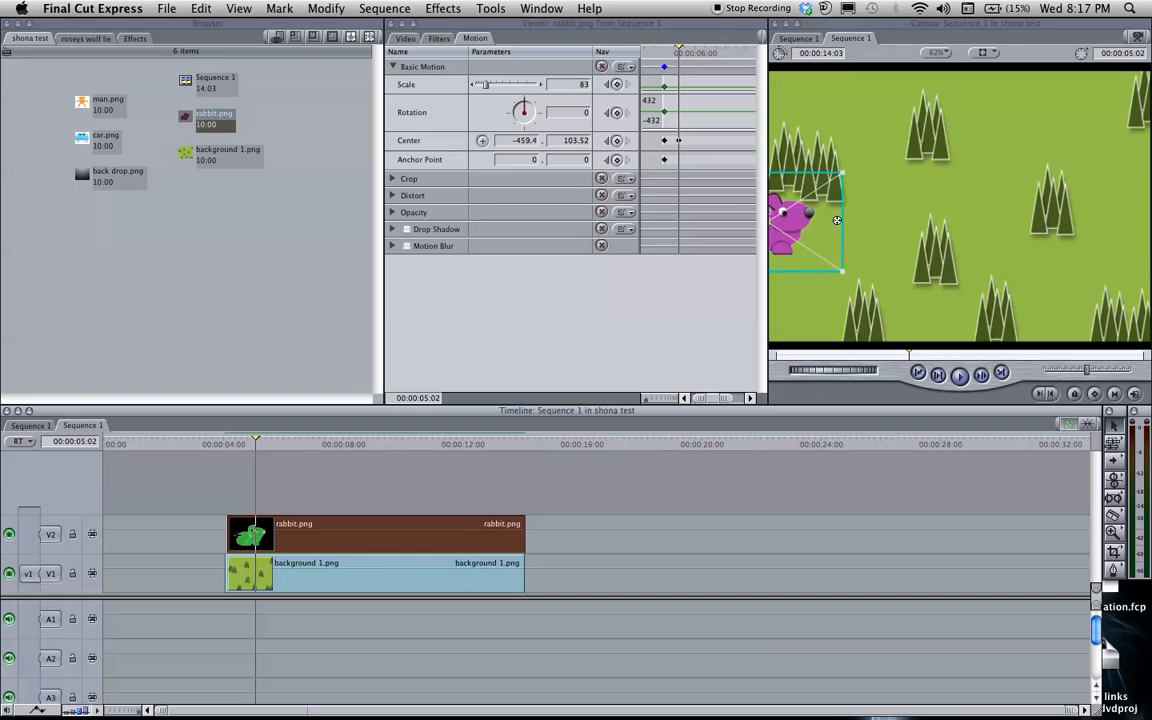
pyautogui.click(618, 85)
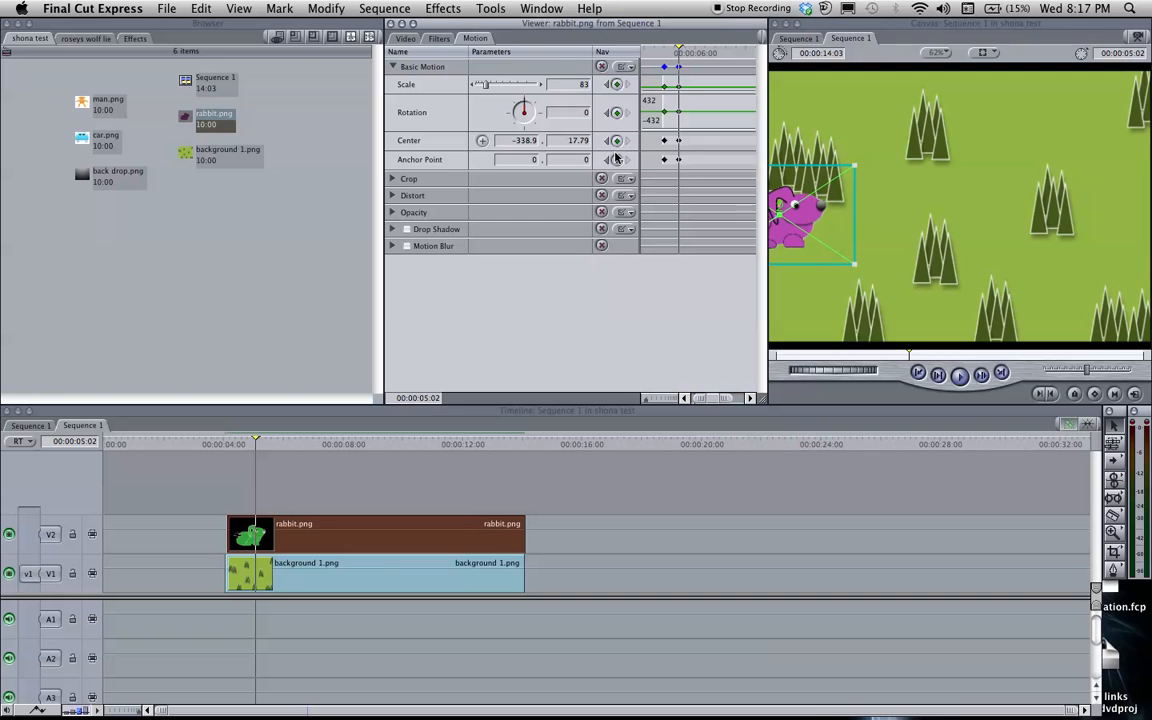
# At 00:00:05:23, move the rabbit down and right to center about -259, 68 and add its basic motion keyframes
pyautogui.moveTo(255, 444); pyautogui.dragTo(281, 441)
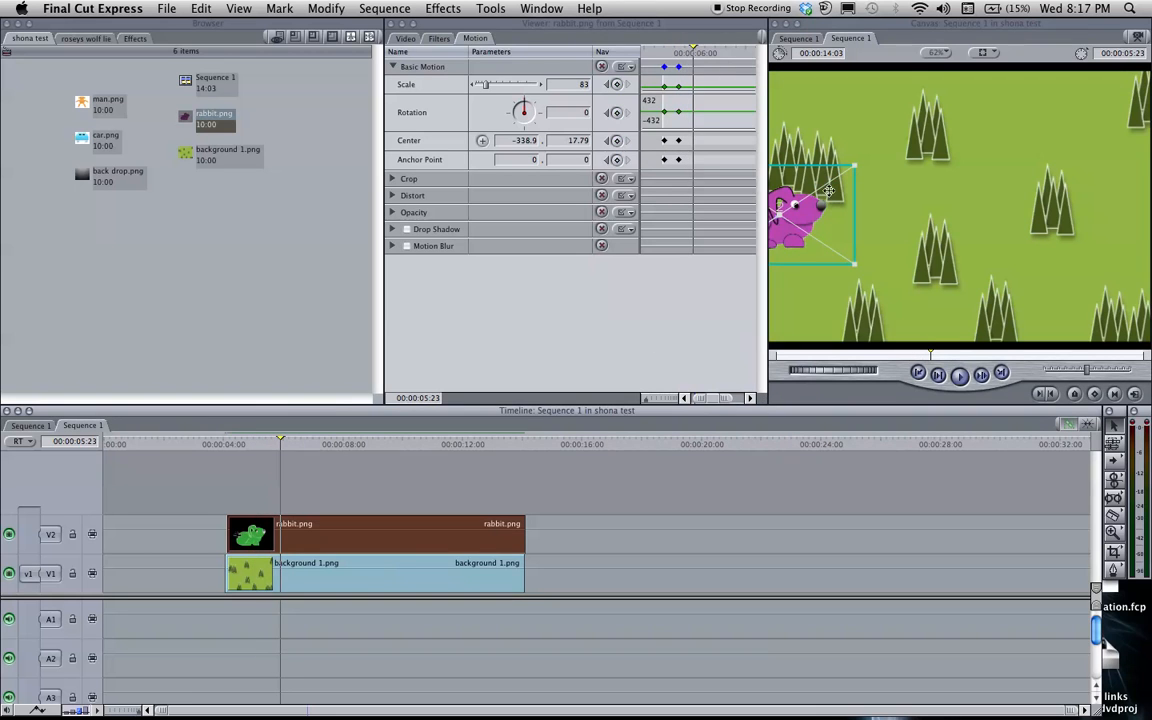
pyautogui.moveTo(821, 204); pyautogui.dragTo(863, 229)
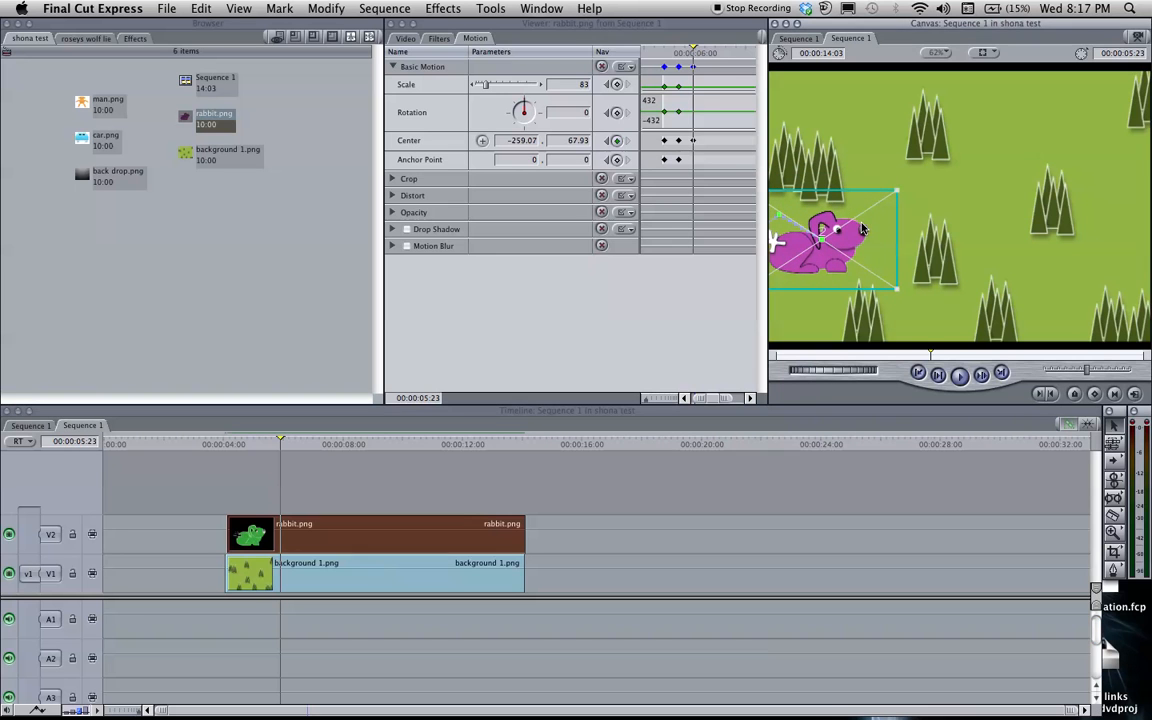
pyautogui.click(617, 85)
pyautogui.click(618, 113)
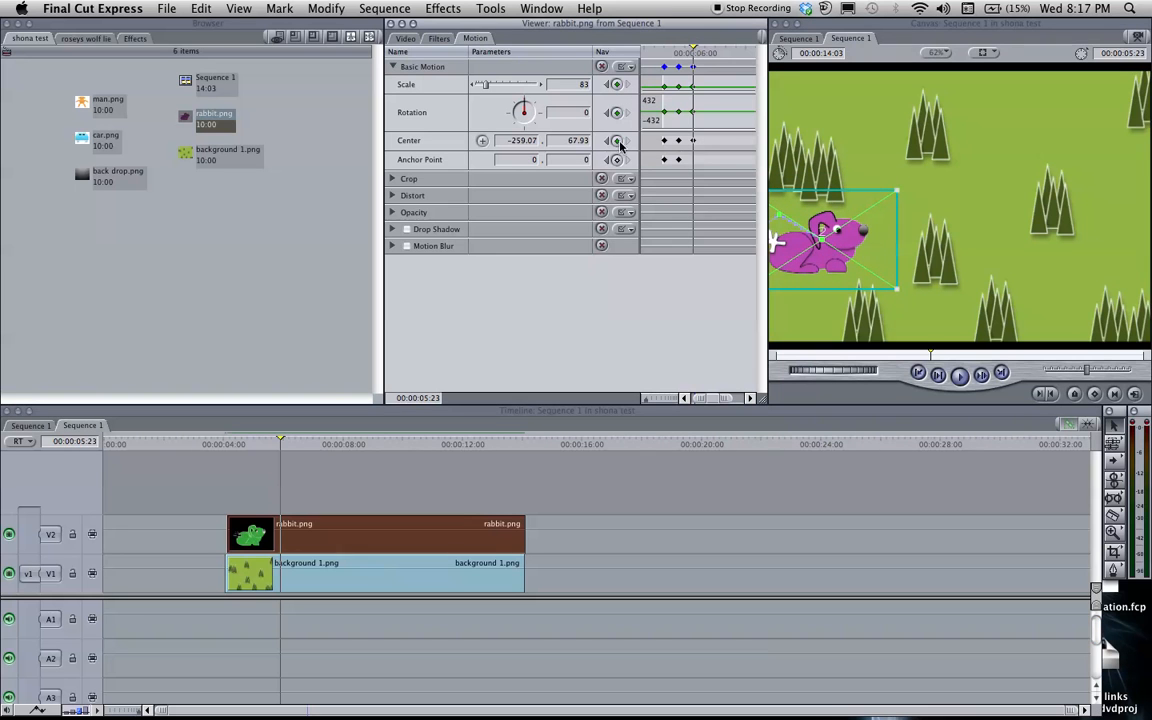
pyautogui.click(618, 160)
# At 00:00:07:02, move the rabbit up and right to center about -173, 10 and add its basic motion keyframes
pyautogui.moveTo(280, 443); pyautogui.dragTo(314, 443)
pyautogui.moveTo(856, 235); pyautogui.dragTo(909, 201)
pyautogui.click(618, 86)
pyautogui.click(618, 112)
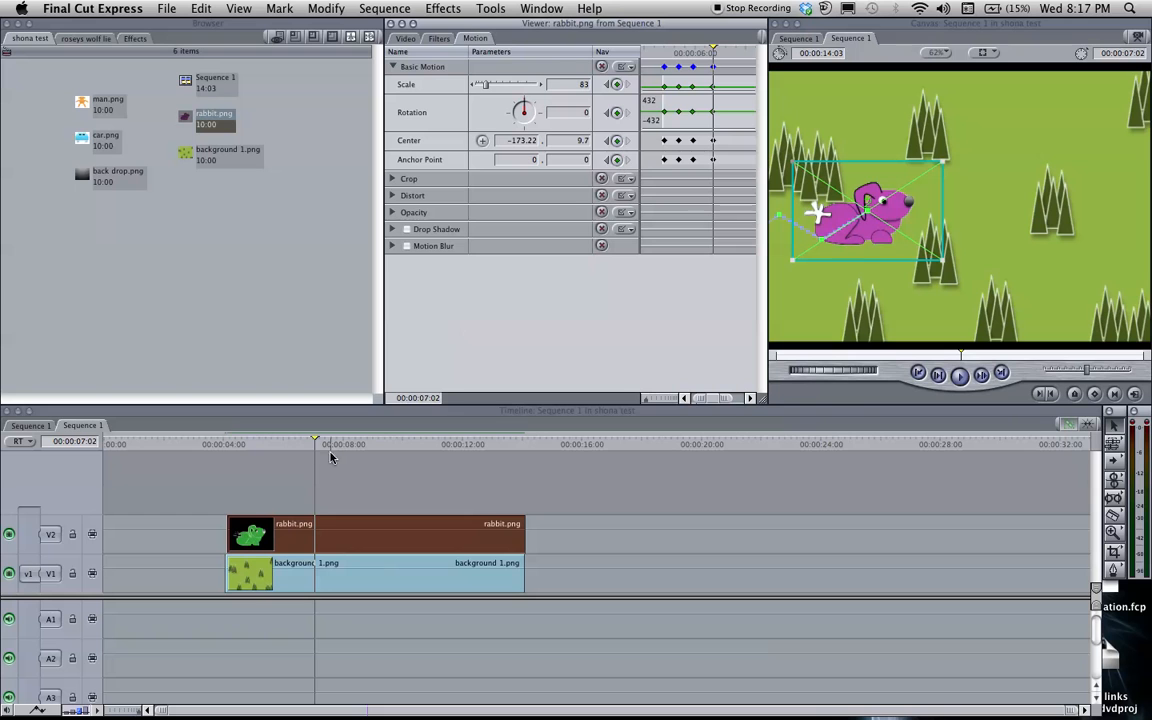
# At 00:00:08:01, move the rabbit down and right to center about -78, 73 and add its basic motion keyframes
pyautogui.moveTo(314, 443); pyautogui.dragTo(344, 443)
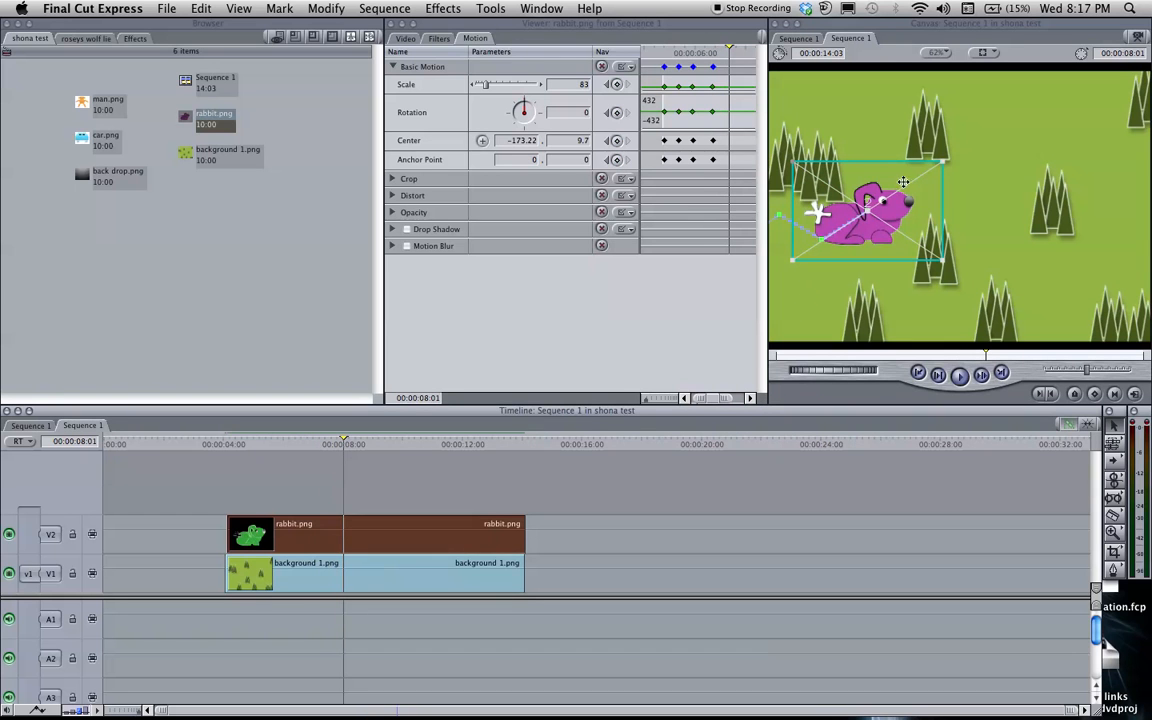
pyautogui.moveTo(810, 177); pyautogui.dragTo(855, 200)
pyautogui.moveTo(942, 221); pyautogui.dragTo(948, 229)
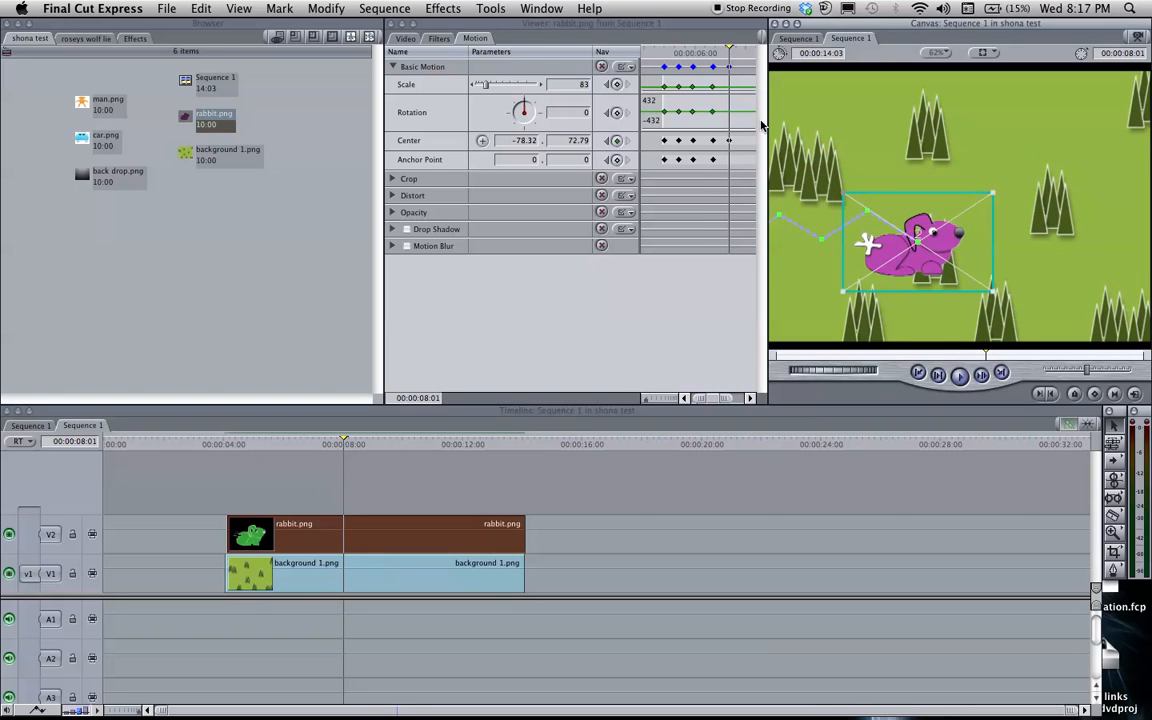
pyautogui.click(618, 86)
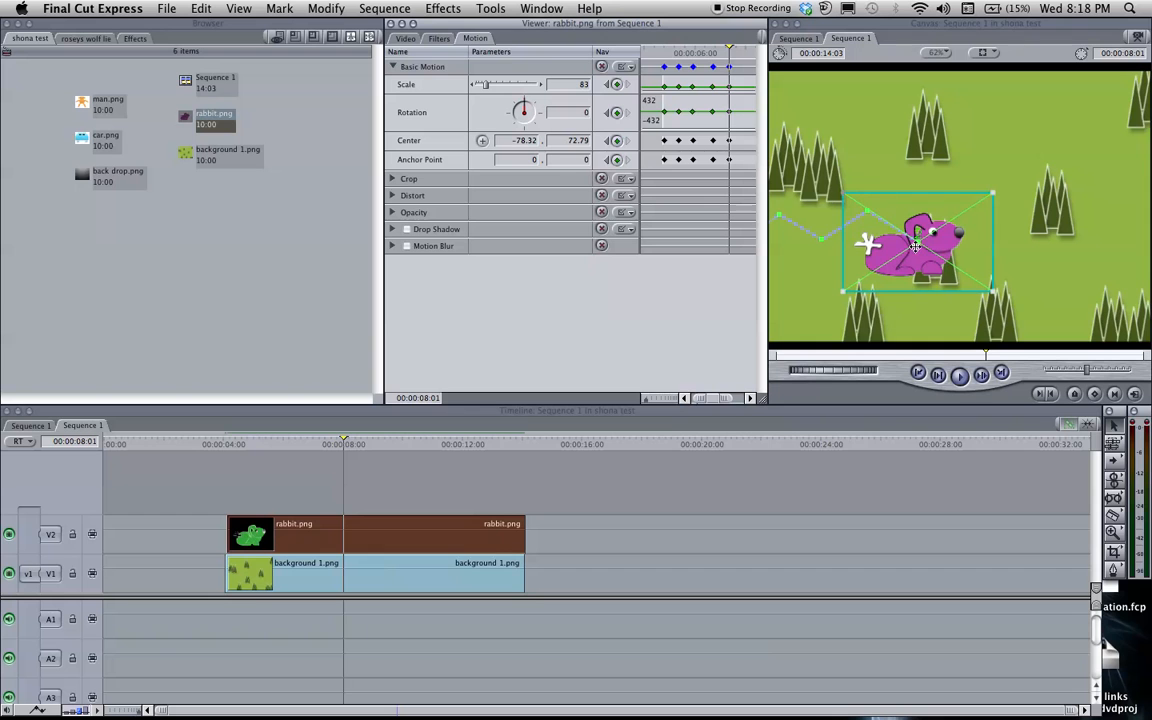
# Play the hopping animation from the start of the clips, then stop playback
pyautogui.moveTo(310, 444); pyautogui.dragTo(229, 449)
pyautogui.press('space')
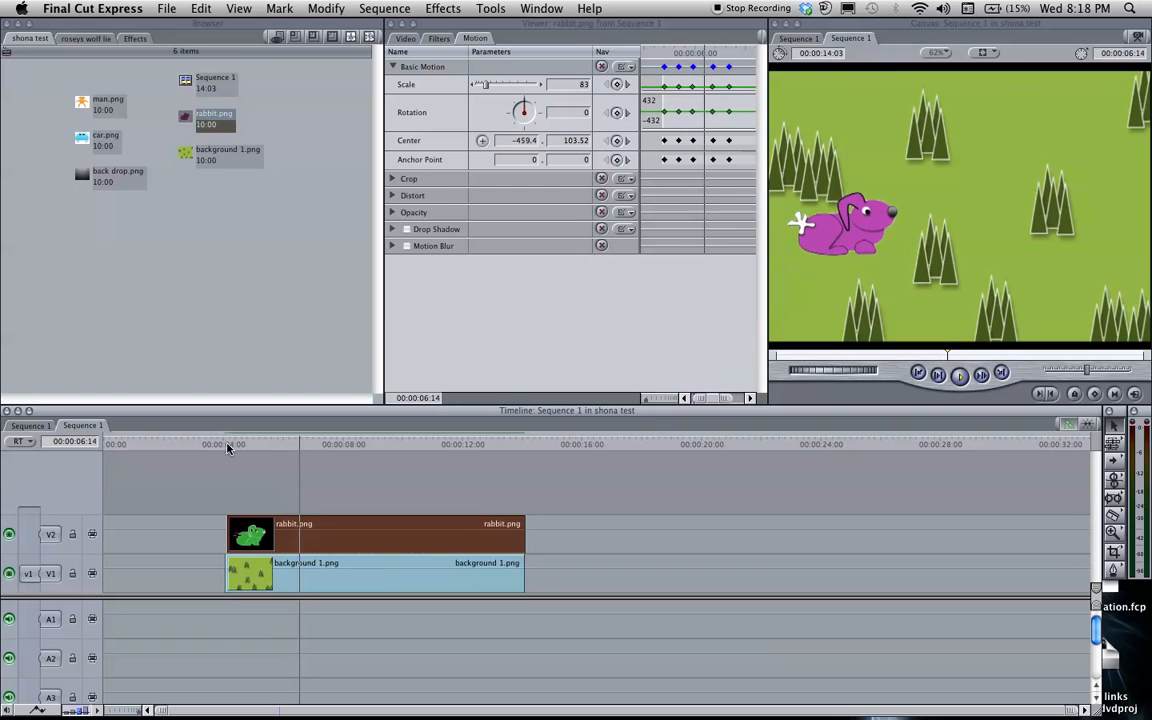
pyautogui.press('space')
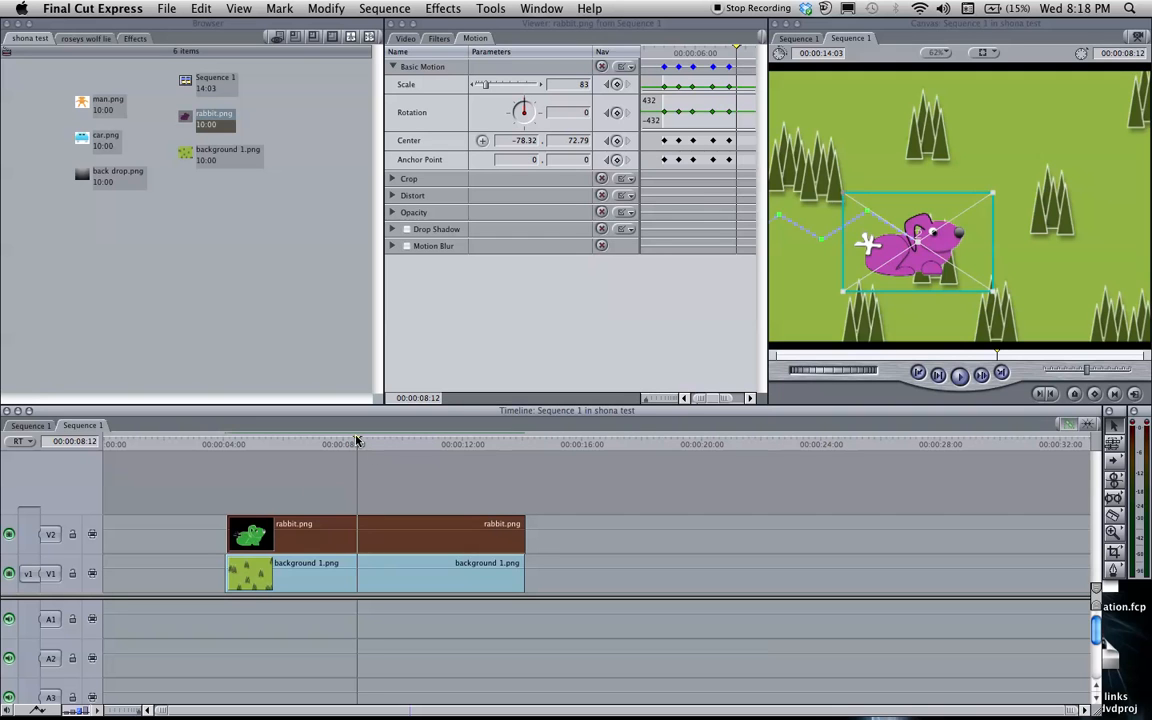
# At 00:00:08:22, move the rabbit up to center about -65, -112 and set its rotation to 360
pyautogui.moveTo(357, 441); pyautogui.dragTo(369, 441)
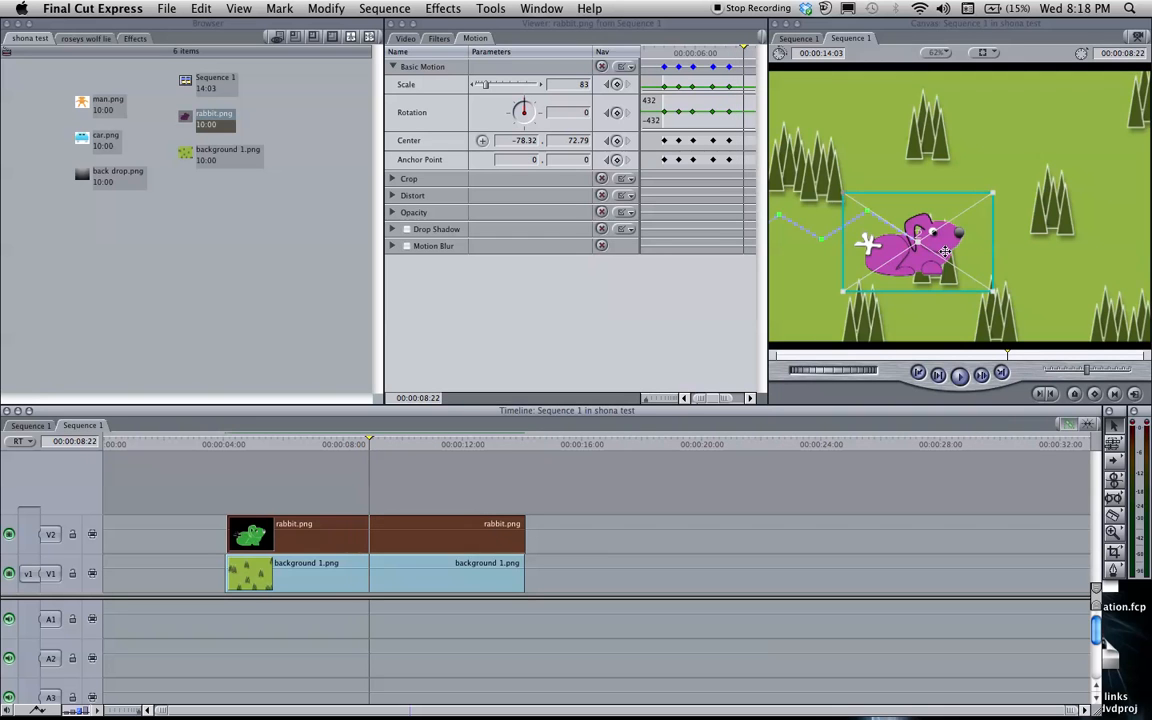
pyautogui.moveTo(945, 252); pyautogui.dragTo(955, 164)
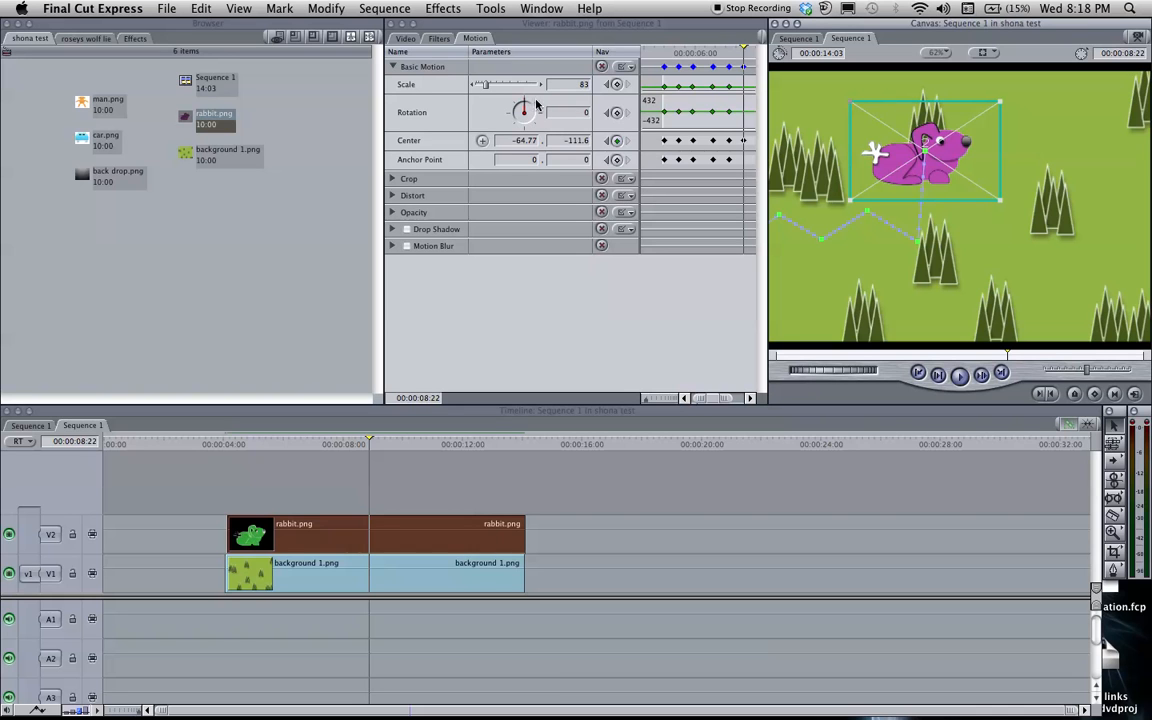
pyautogui.click(530, 106)
pyautogui.moveTo(530, 106)
pyautogui.mouseDown()
pyautogui.moveTo(519, 127)
pyautogui.moveTo(462, 108)
pyautogui.moveTo(478, 95)
pyautogui.moveTo(527, 111)
pyautogui.mouseUp()
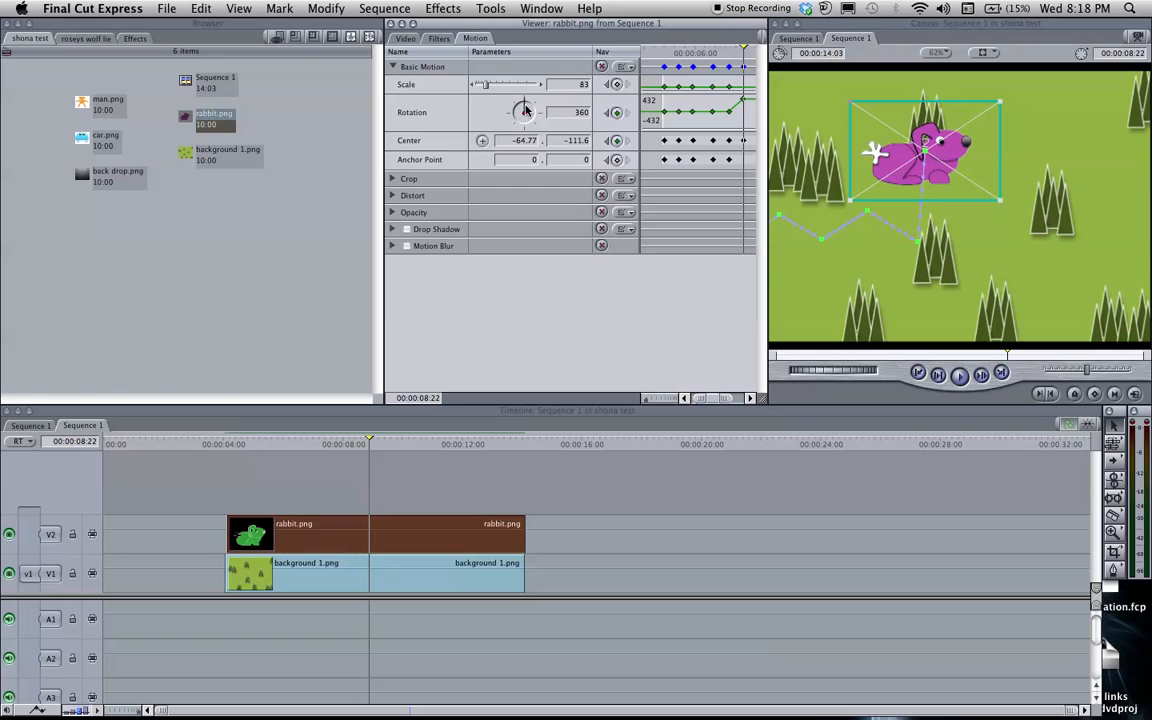
# At 00:00:09:16, move the rabbit back down to center about -47, 73
pyautogui.moveTo(370, 444); pyautogui.dragTo(391, 444)
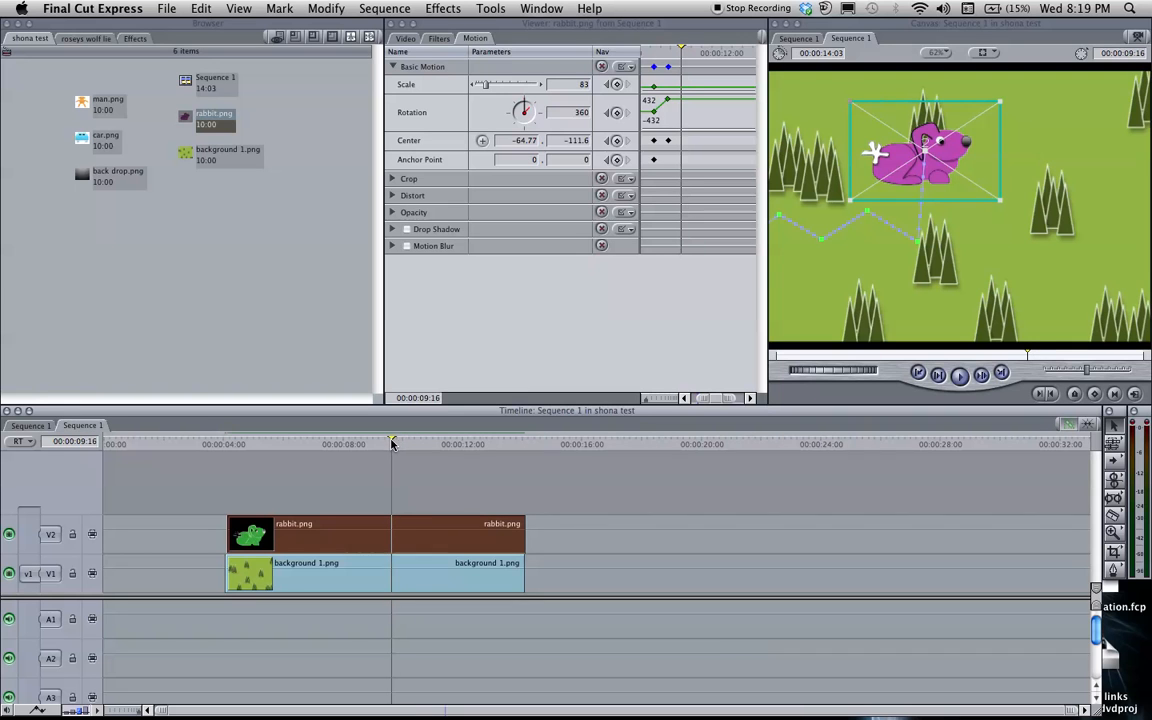
pyautogui.moveTo(916, 147); pyautogui.dragTo(922, 240)
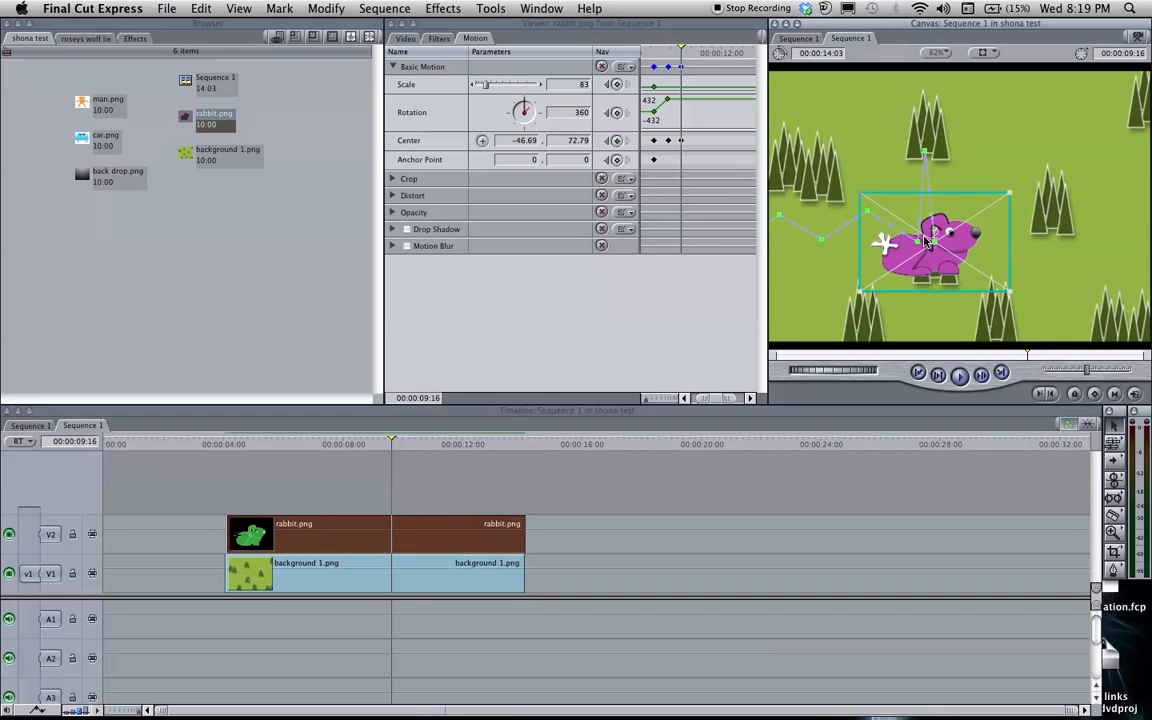
# Play the animation from near the start of the rabbit clip through the spinning jump, then stop playback
pyautogui.moveTo(363, 446); pyautogui.dragTo(239, 444)
pyautogui.press('space')
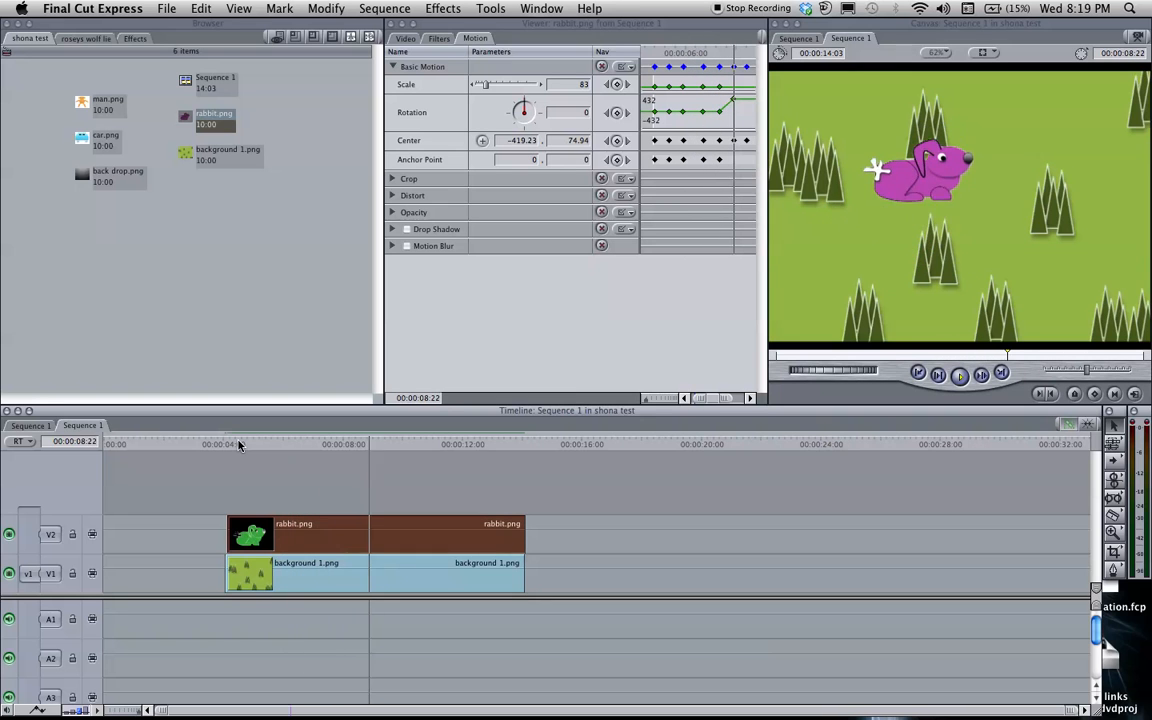
pyautogui.press('space')
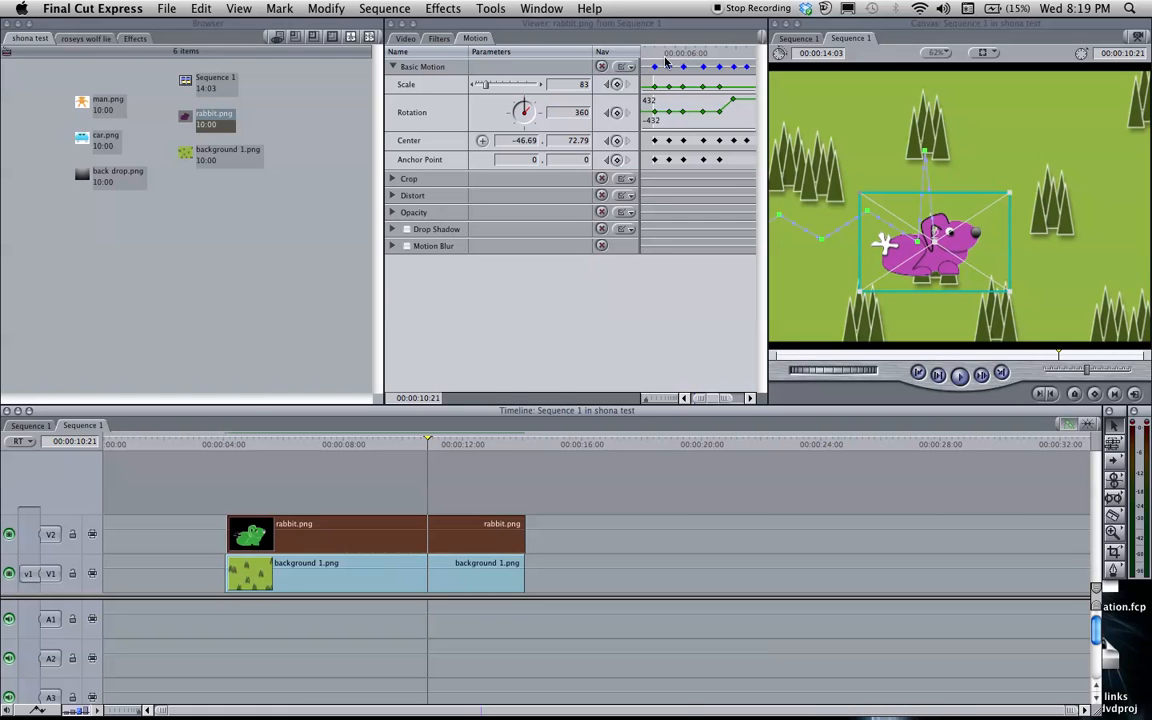
# Add a scale keyframe for the rabbit at 00:00:10:21, and set its scale to 189 one frame further on
pyautogui.click(618, 88)
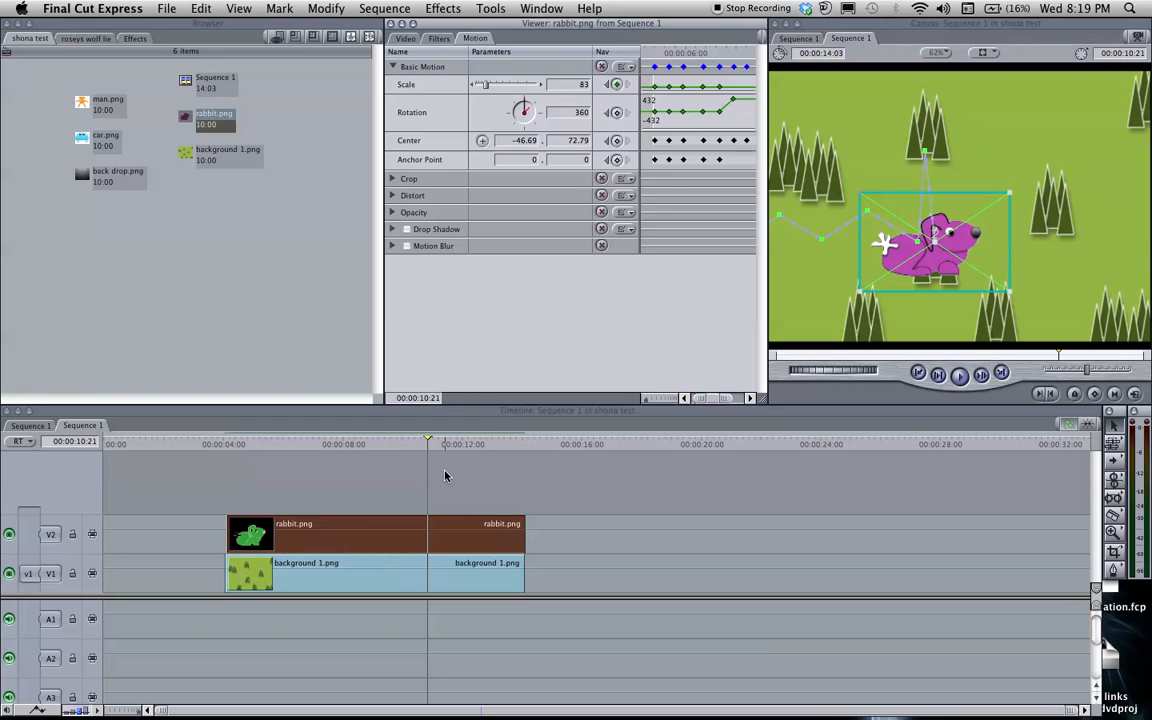
pyautogui.press('Right')
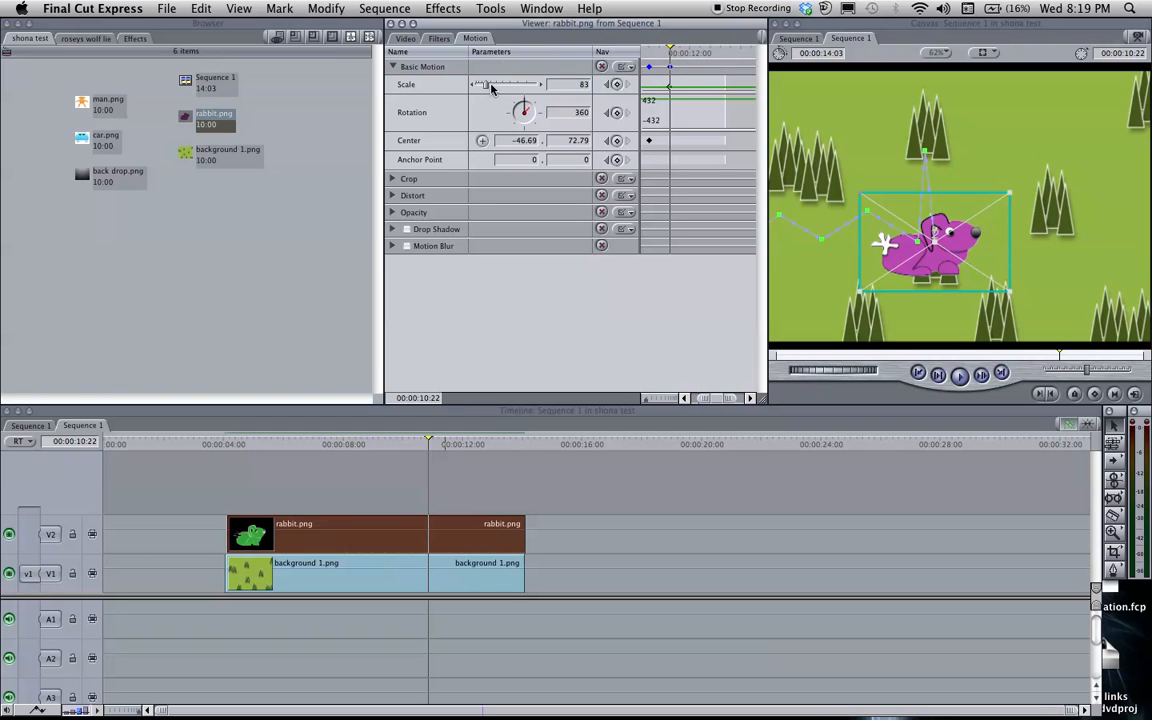
pyautogui.moveTo(490, 88); pyautogui.dragTo(499, 90)
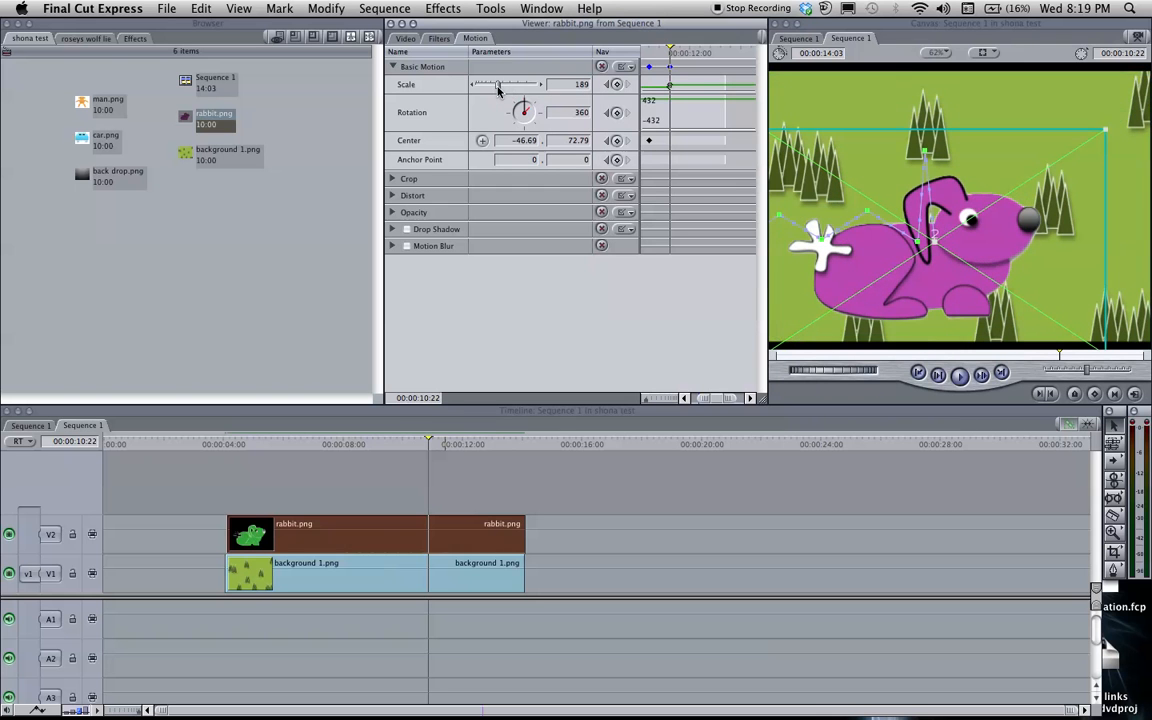
# Play the sequence from shortly before the rabbit's scale change, then stop playback
pyautogui.click(393, 444)
pyautogui.press('space')
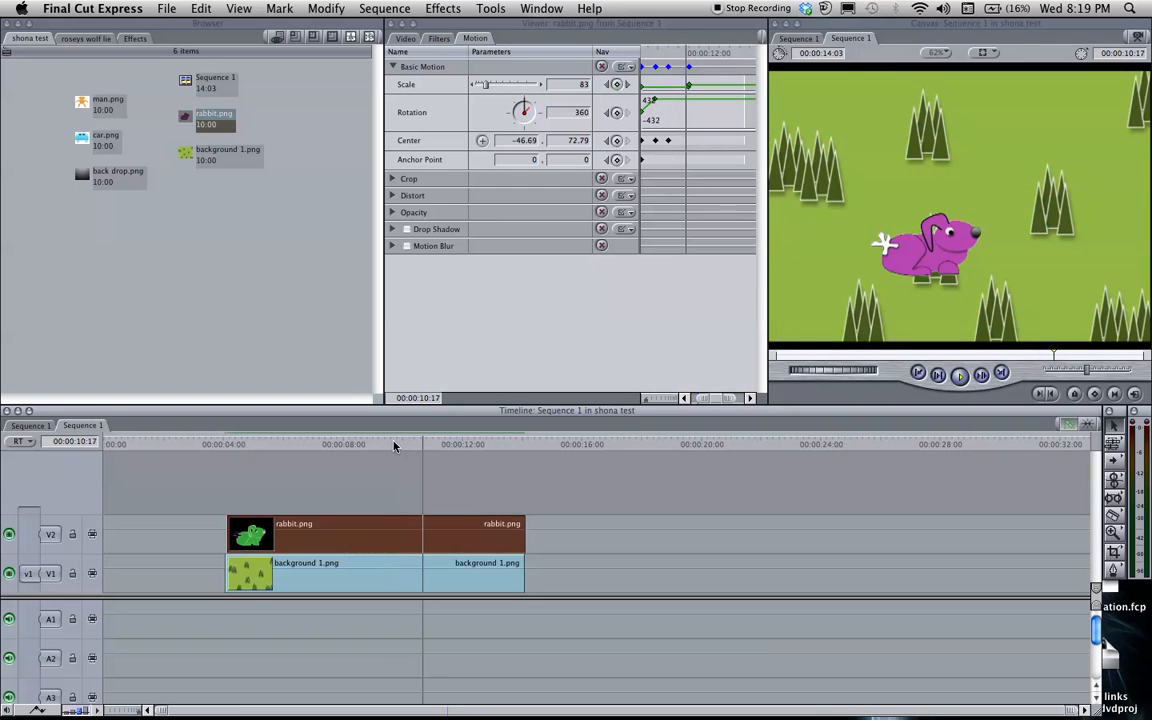
pyautogui.press('space')
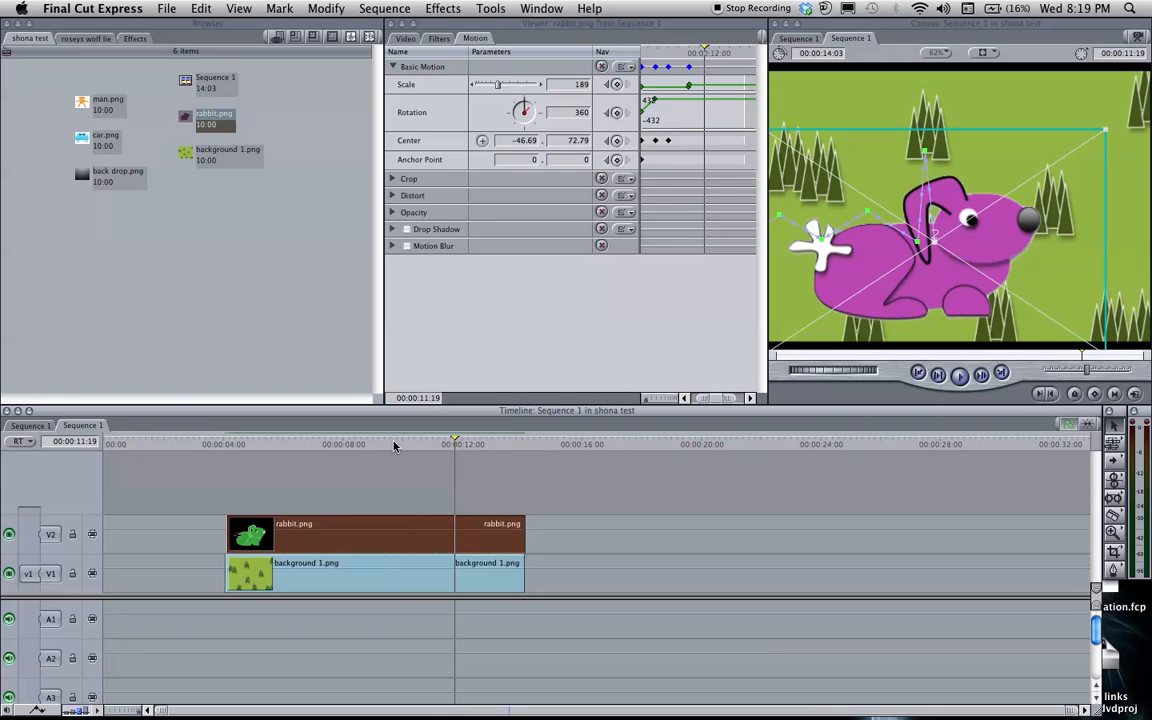